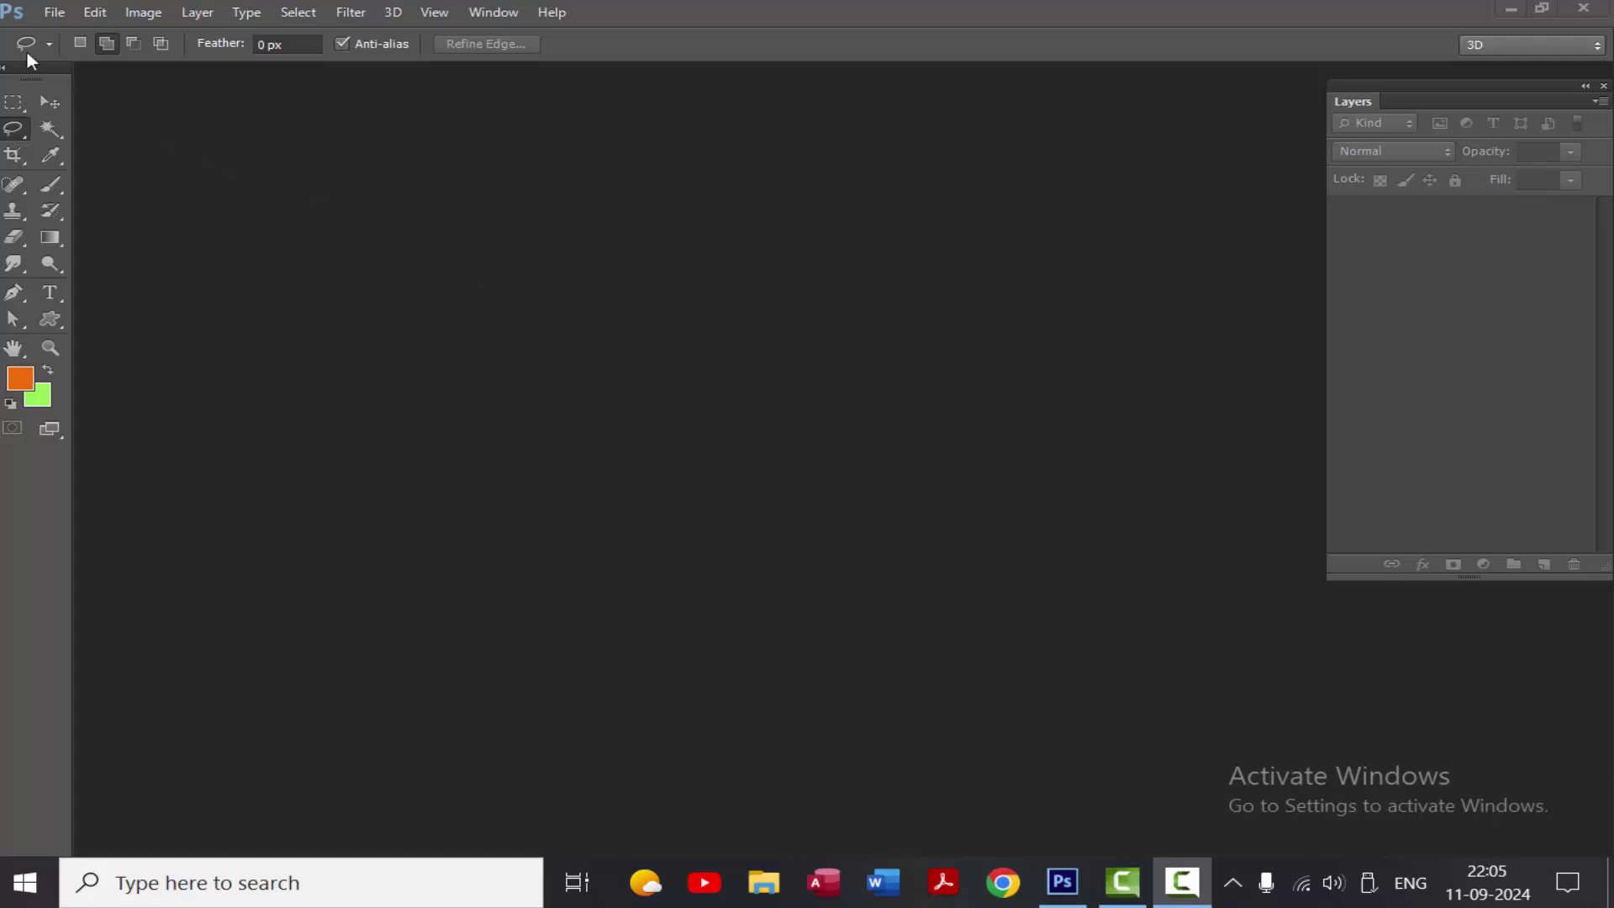
Open the ai-generated-portrait image of the curly-haired child from the DHAK folder.
{"action": "left_click", "coordinate": [72, 62]}
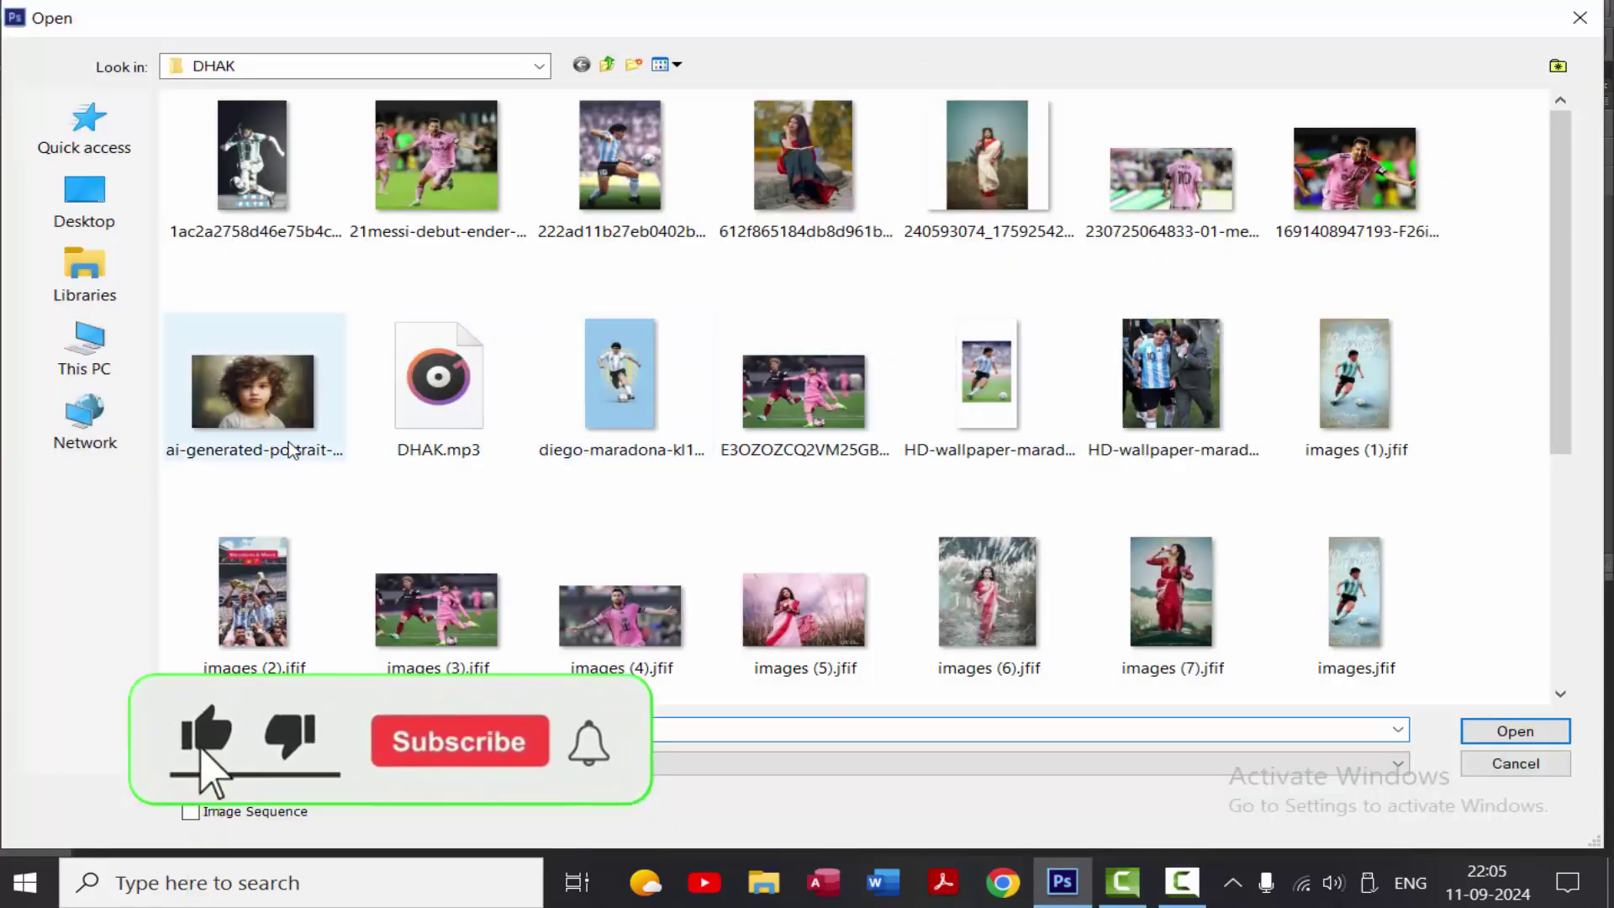
{"action": "left_click", "coordinate": [252, 391]}
{"action": "left_click", "coordinate": [1515, 731]}
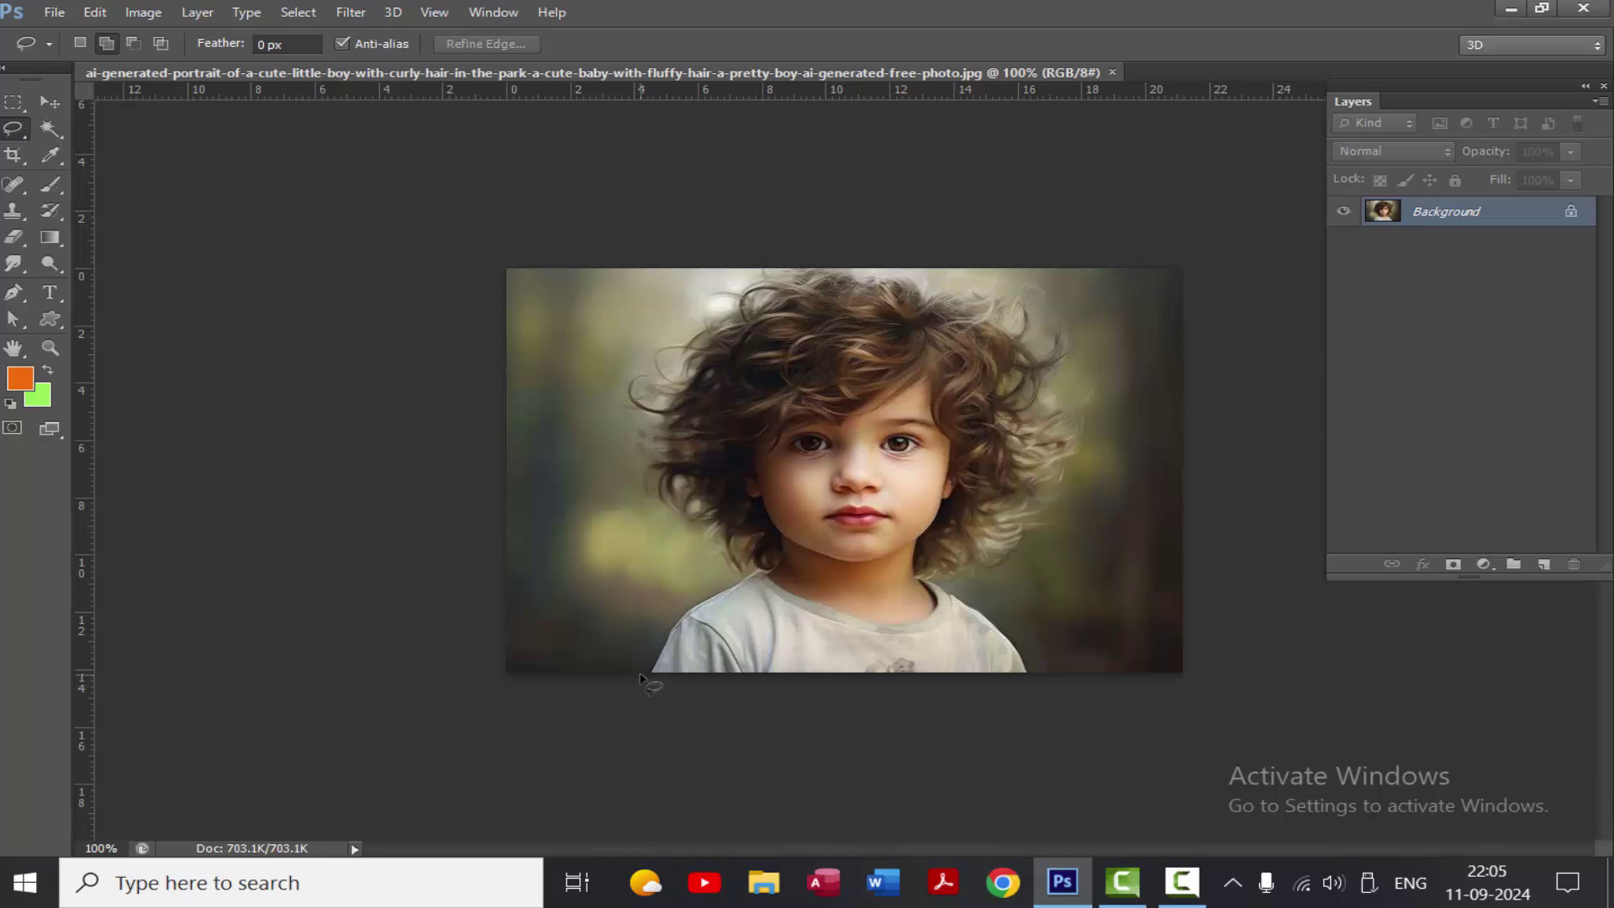
Draw a freehand Lasso selection loosely around the child's hair, shoulders and shirt down to the image's lower edge.
{"action": "left_click_drag", "start_coordinate": [640, 668], "coordinate": [703, 588]}
{"action": "left_click_drag", "start_coordinate": [661, 380], "coordinate": [687, 370]}
{"action": "left_click_drag", "start_coordinate": [965, 292], "coordinate": [1008, 315]}
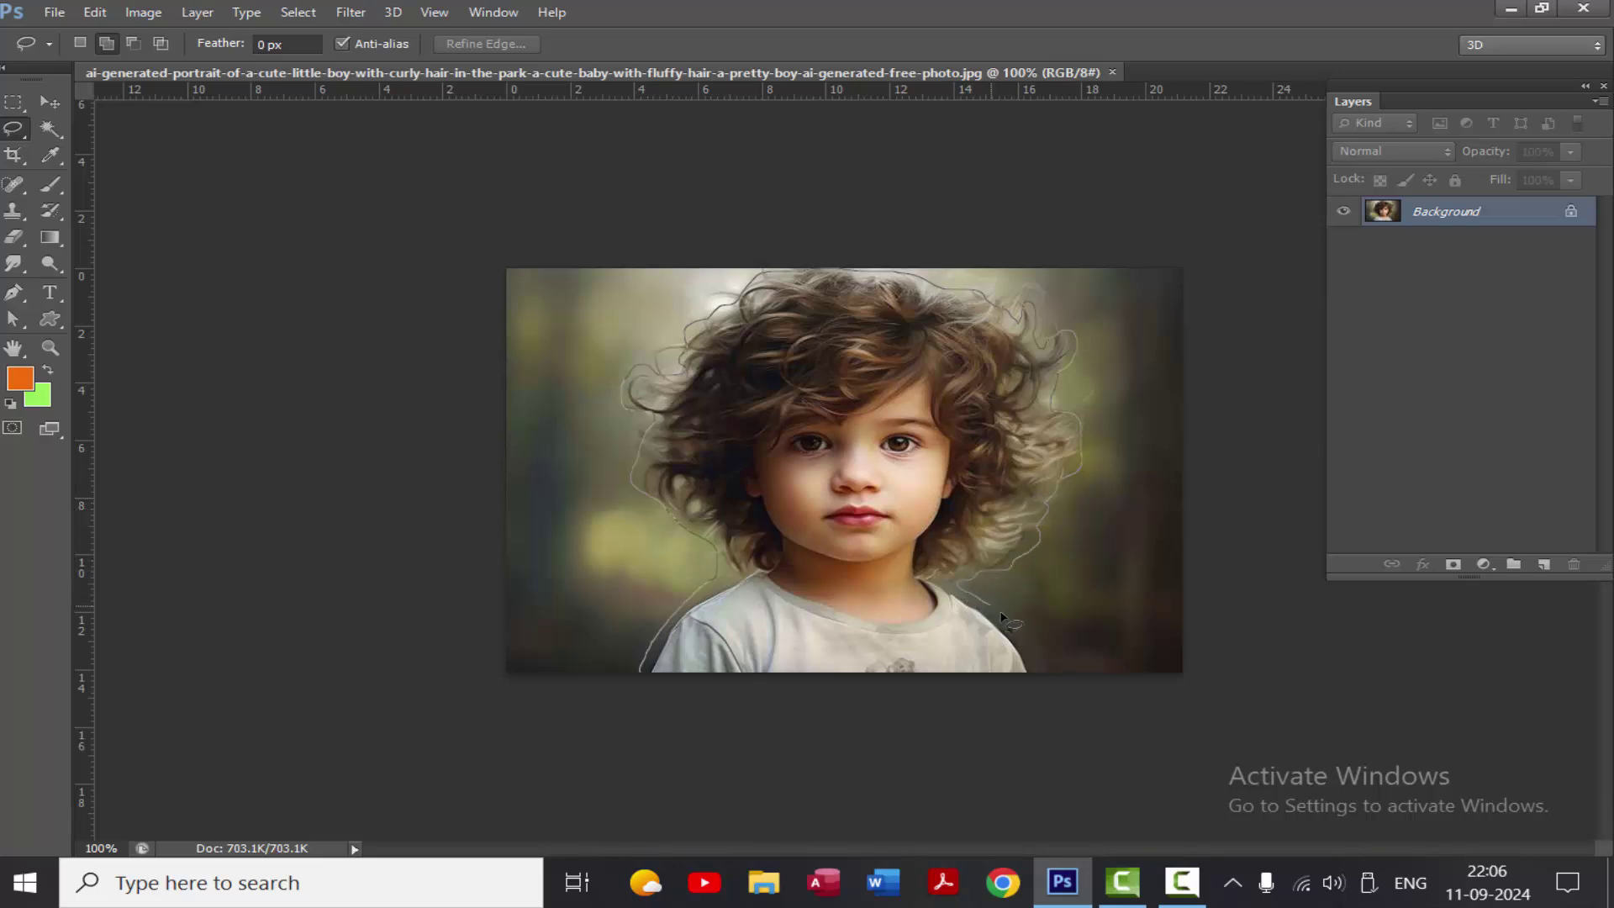
{"action": "mouse_move", "coordinate": [1045, 687]}
{"action": "left_mouse_down"}
{"action": "mouse_move", "coordinate": [760, 723]}
{"action": "mouse_move", "coordinate": [645, 702]}
{"action": "mouse_move", "coordinate": [437, 768]}
{"action": "left_mouse_up"}
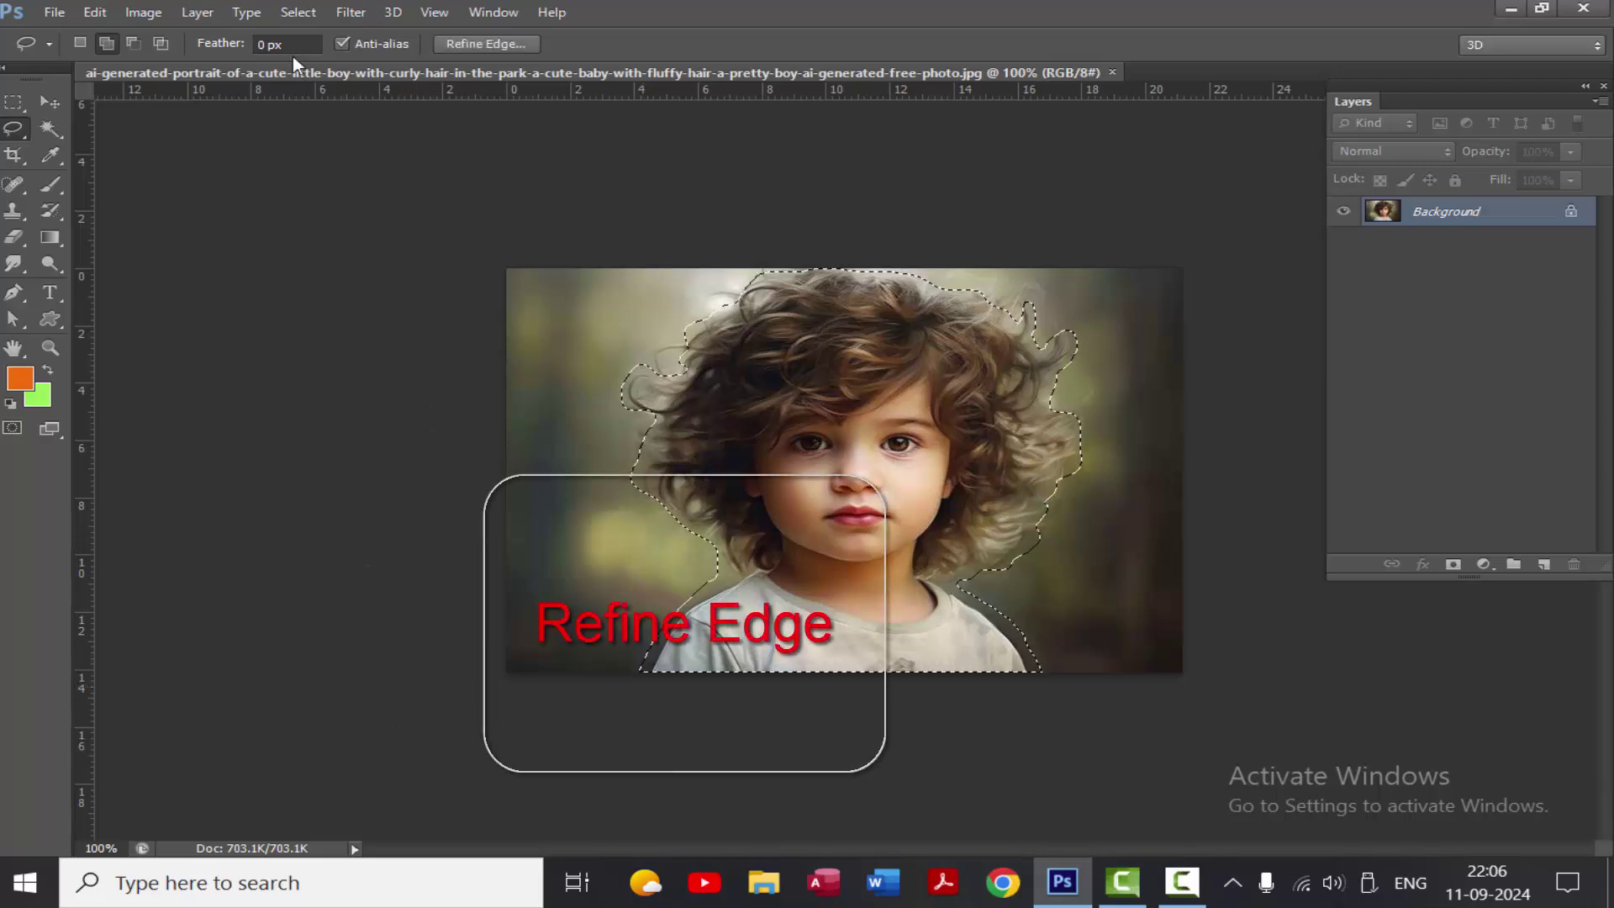
Refine the selection's edge with a 54 px radius and brush the refinement around the hair and shoulder outline at size 60.
{"action": "left_click", "coordinate": [294, 13]}
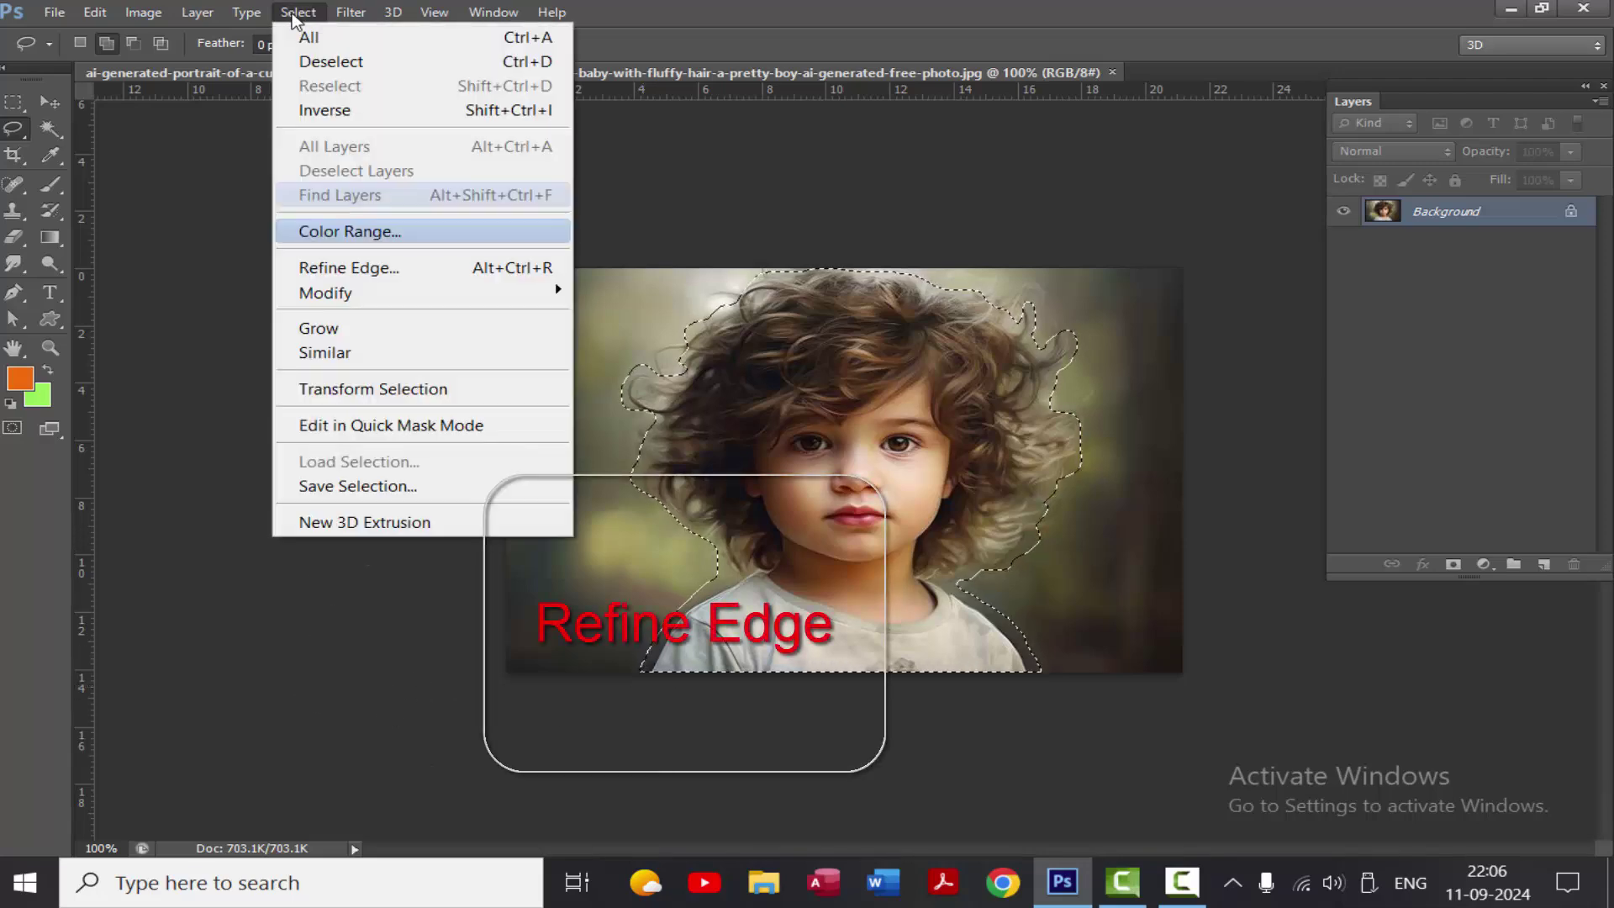
{"action": "left_click", "coordinate": [374, 270]}
{"action": "left_click_drag", "start_coordinate": [1244, 18], "coordinate": [1364, 13]}
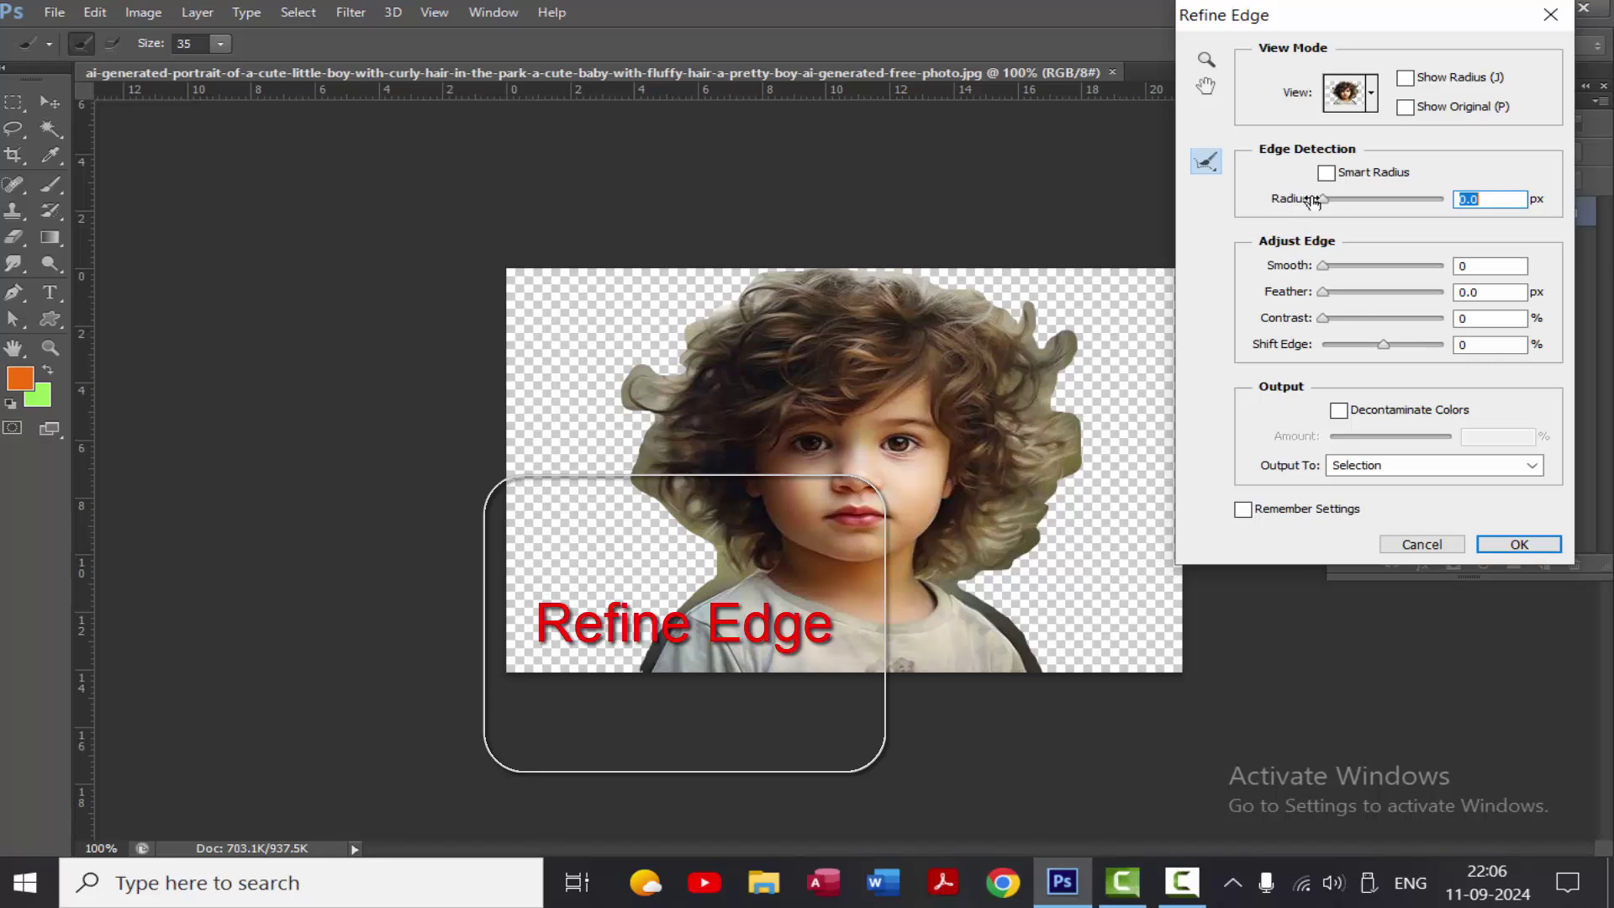
{"action": "left_click_drag", "start_coordinate": [1324, 199], "coordinate": [1402, 199]}
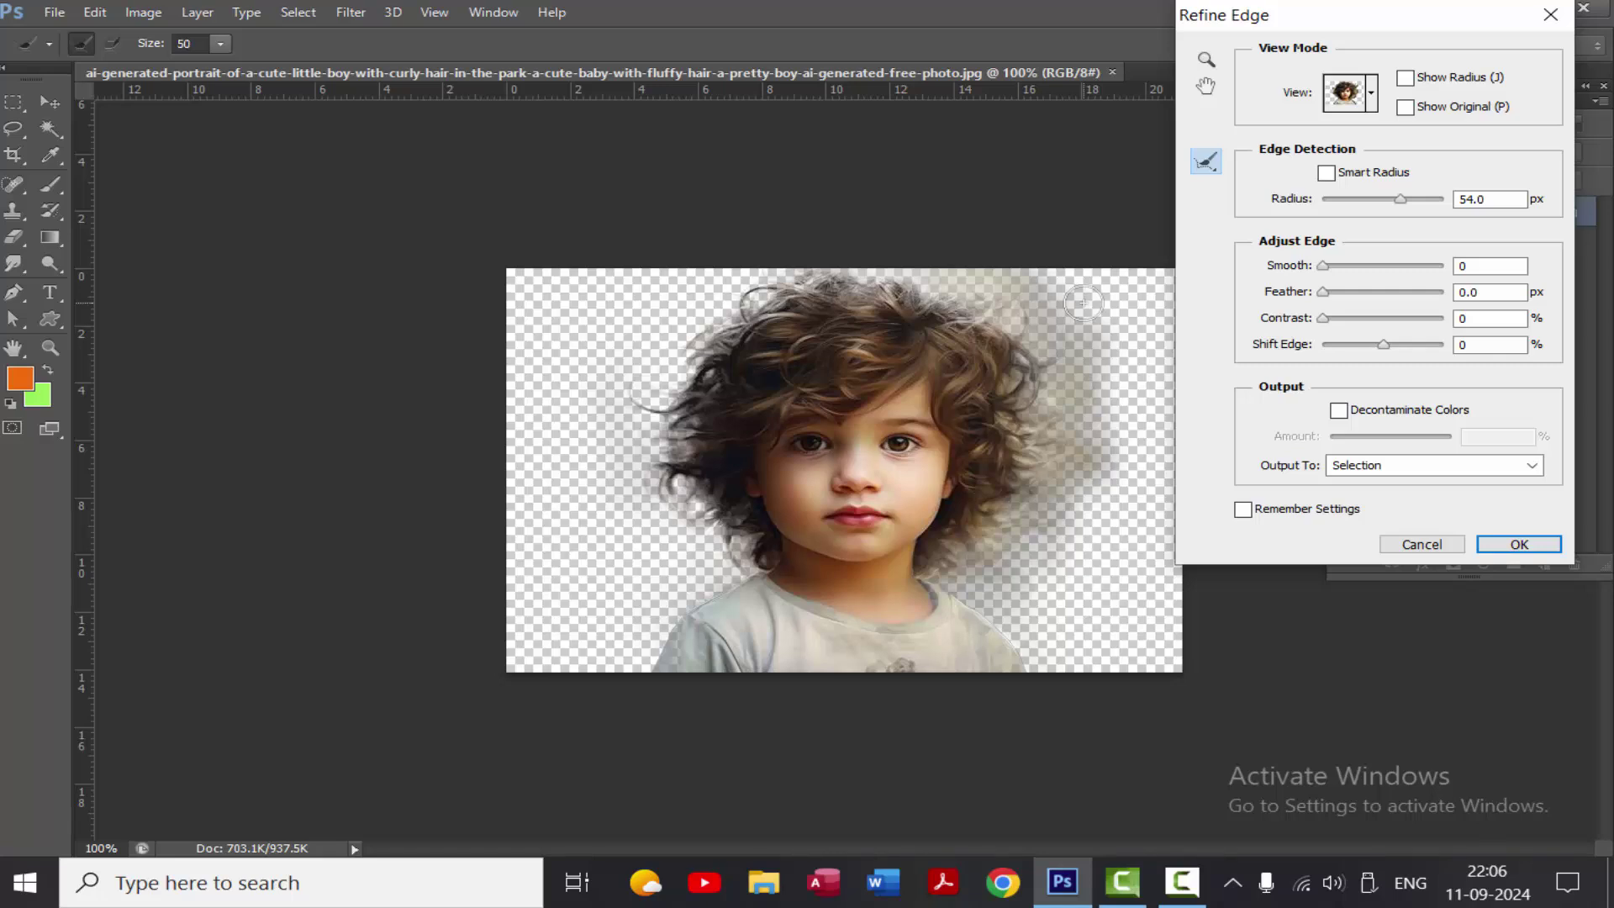
{"action": "mouse_move", "coordinate": [832, 256]}
{"action": "left_mouse_down"}
{"action": "mouse_move", "coordinate": [957, 297]}
{"action": "mouse_move", "coordinate": [1021, 329]}
{"action": "mouse_move", "coordinate": [1044, 366]}
{"action": "mouse_move", "coordinate": [1038, 444]}
{"action": "mouse_move", "coordinate": [951, 532]}
{"action": "mouse_move", "coordinate": [979, 592]}
{"action": "mouse_move", "coordinate": [1045, 638]}
{"action": "left_mouse_up"}
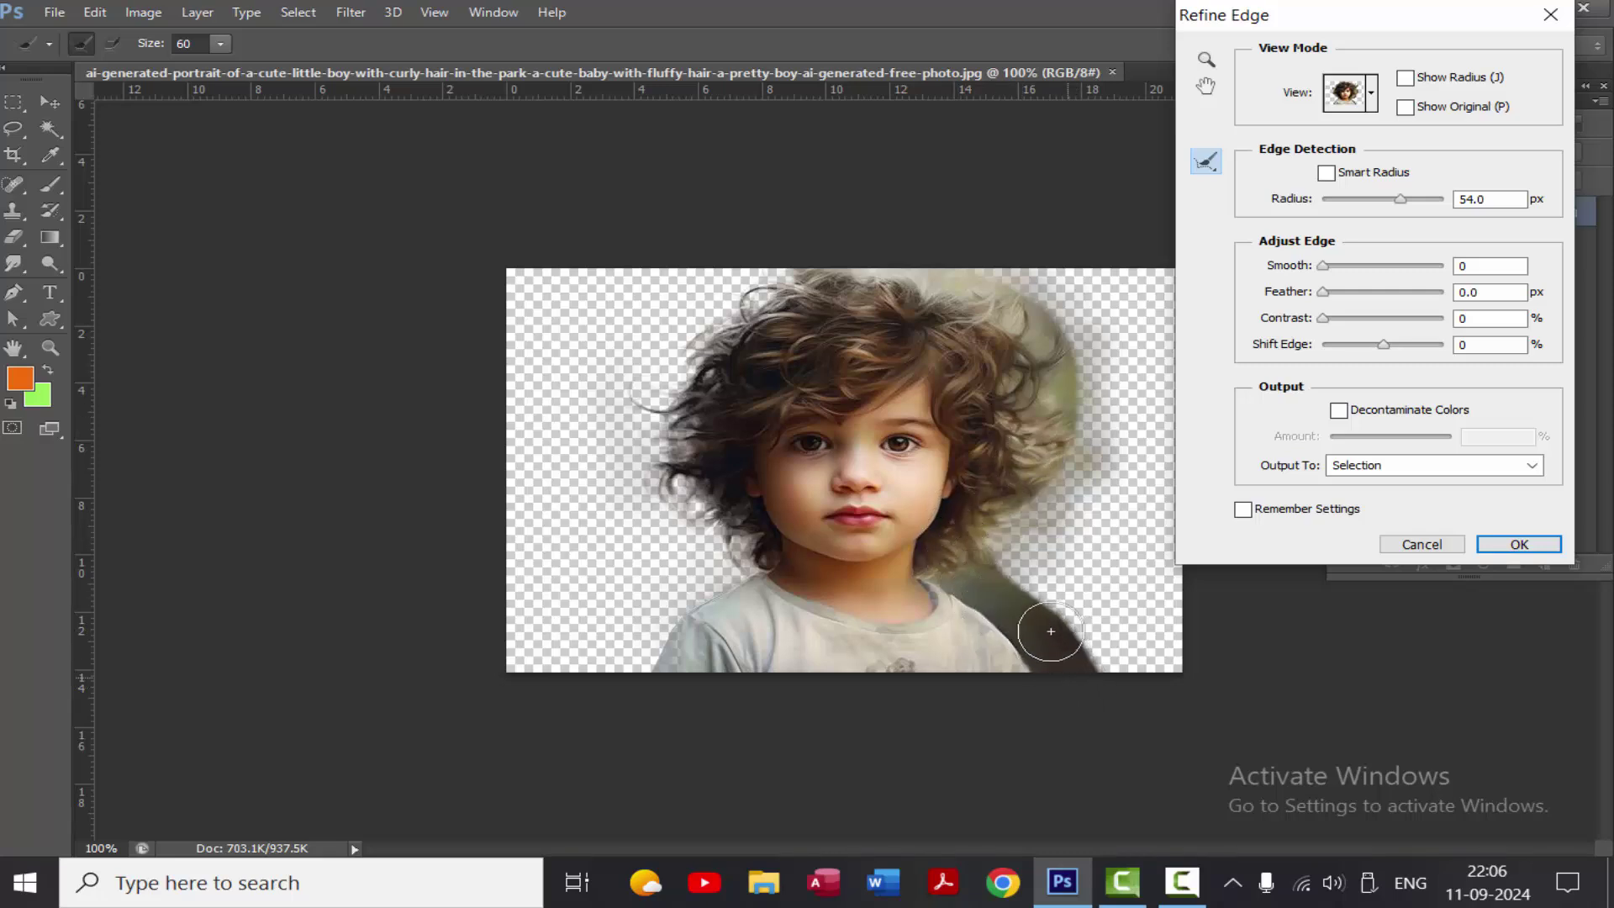
{"action": "mouse_move", "coordinate": [794, 307]}
{"action": "left_mouse_down"}
{"action": "mouse_move", "coordinate": [759, 299]}
{"action": "mouse_move", "coordinate": [680, 343]}
{"action": "mouse_move", "coordinate": [652, 432]}
{"action": "mouse_move", "coordinate": [733, 548]}
{"action": "mouse_move", "coordinate": [661, 619]}
{"action": "mouse_move", "coordinate": [647, 660]}
{"action": "mouse_move", "coordinate": [490, 728]}
{"action": "left_mouse_up"}
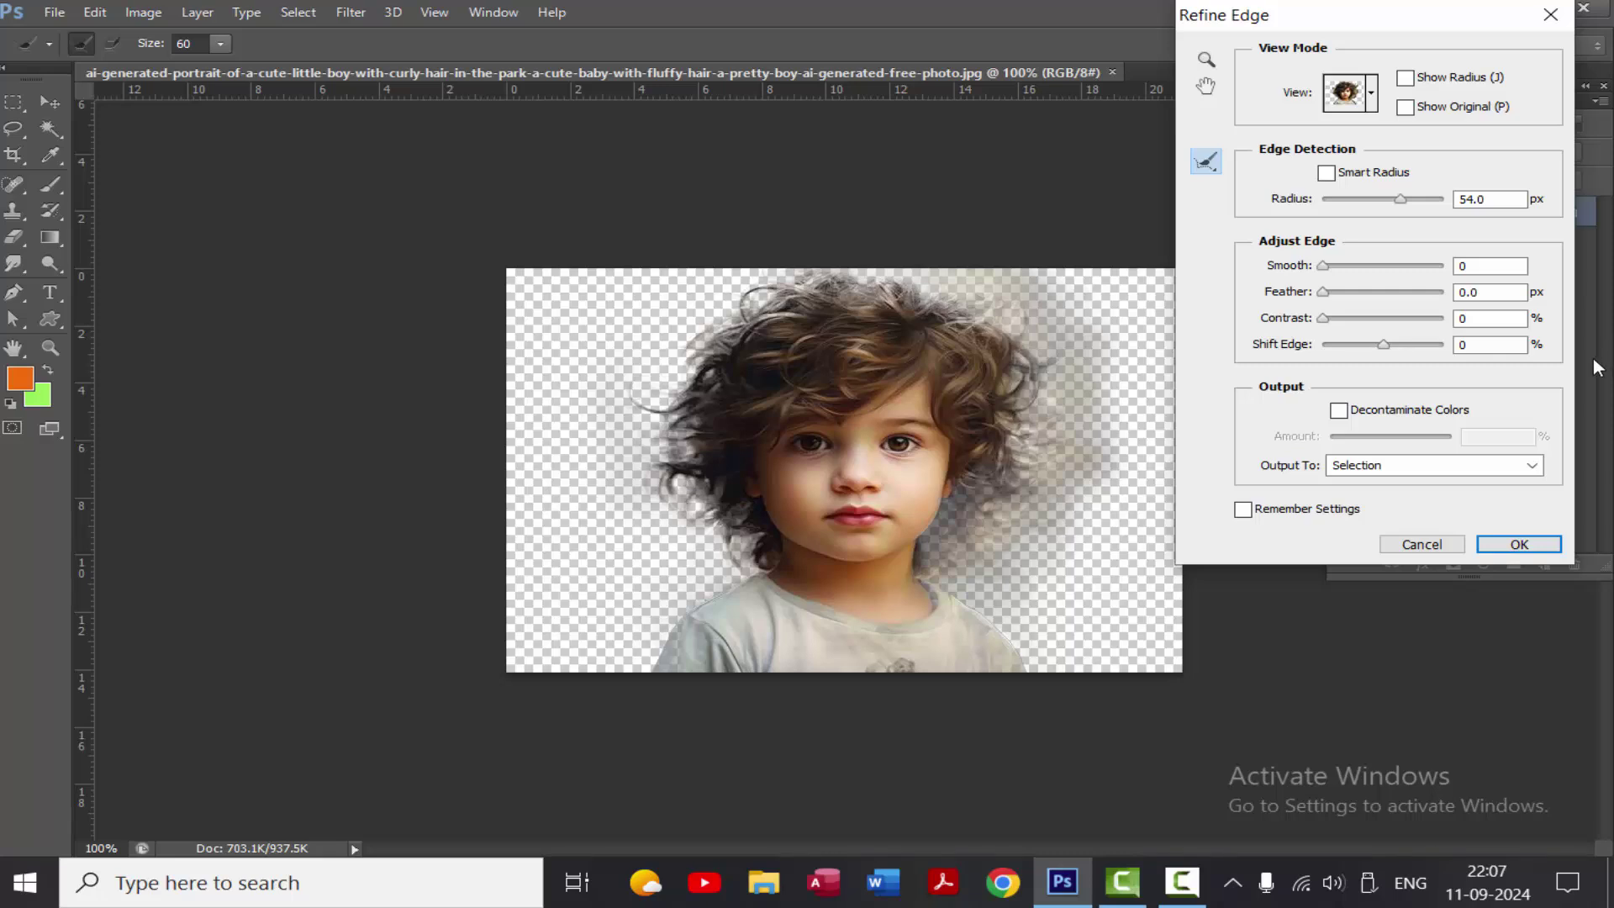
Erase refinements with a size 25 brush over the inner hair at the crown and beside the face.
{"action": "left_click_drag", "start_coordinate": [1211, 174], "coordinate": [1246, 185]}
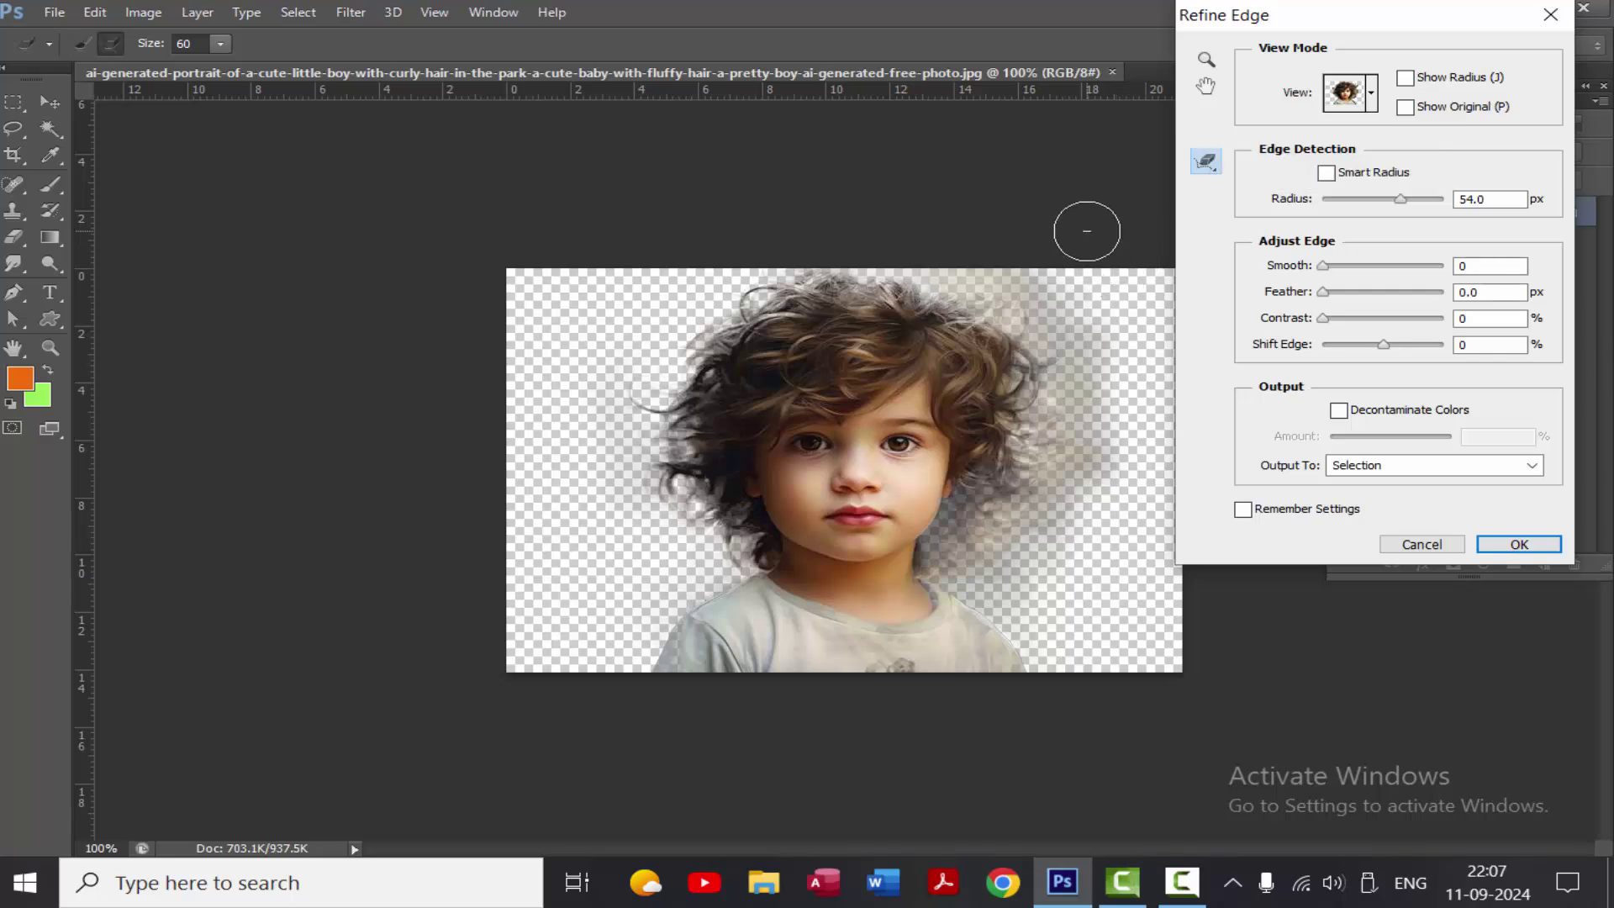
{"action": "key", "text": "["}
{"action": "key", "text": "["}
{"action": "key", "text": "["}
{"action": "key", "text": "["}
{"action": "key", "text": "["}
{"action": "key", "text": "["}
{"action": "left_click_drag", "start_coordinate": [955, 481], "coordinate": [917, 542]}
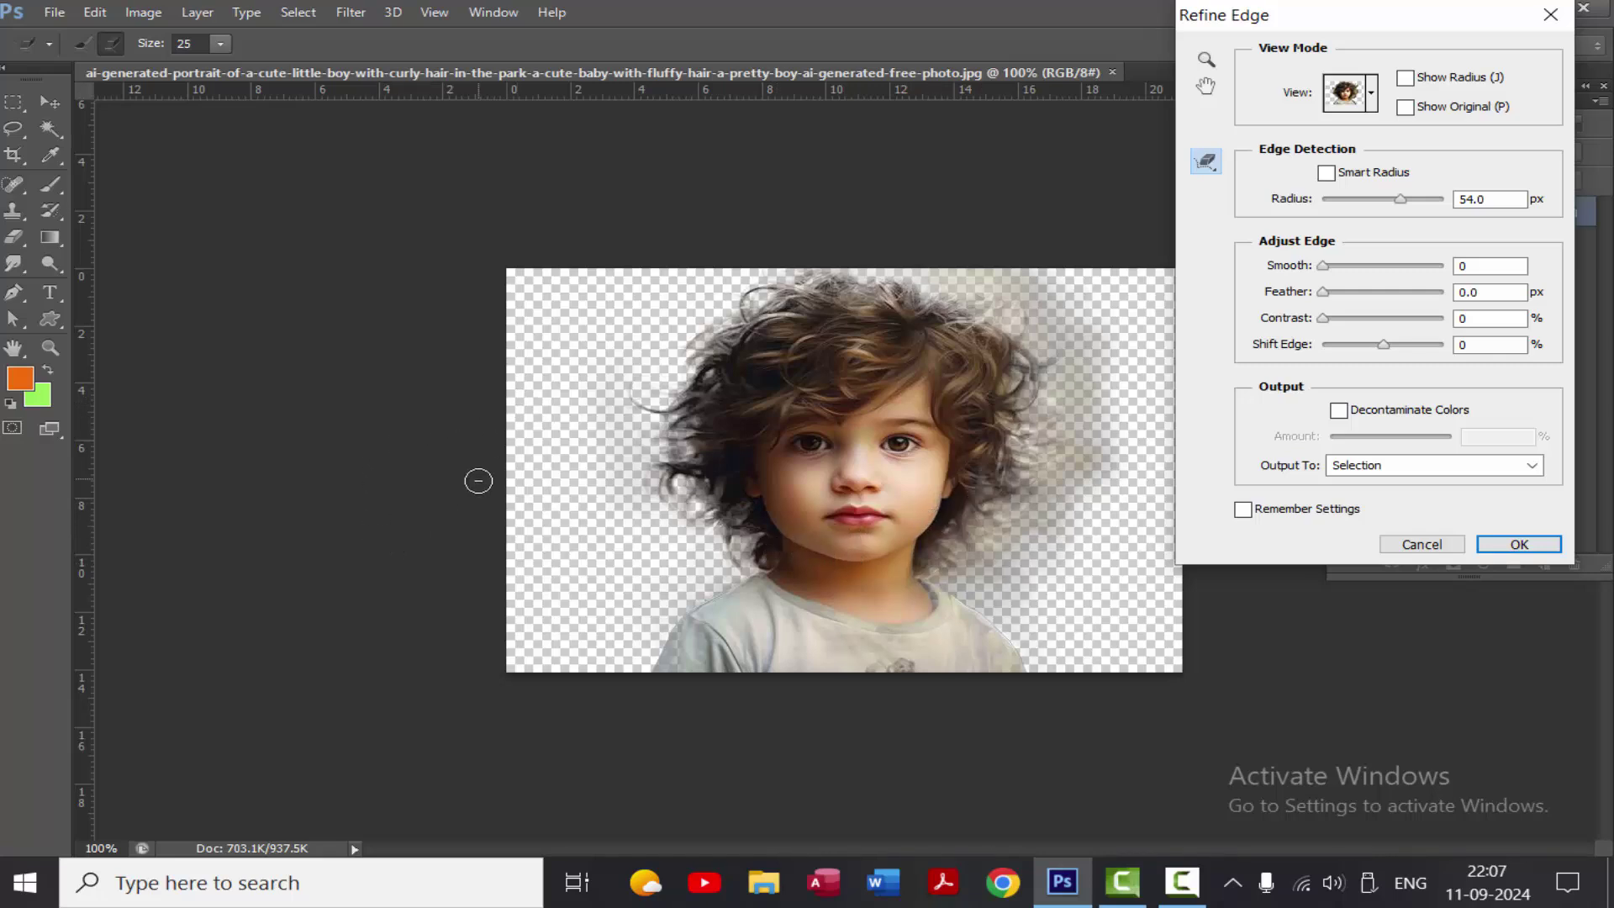
{"action": "mouse_move", "coordinate": [850, 299]}
{"action": "left_mouse_down"}
{"action": "mouse_move", "coordinate": [867, 299]}
{"action": "mouse_move", "coordinate": [778, 313]}
{"action": "mouse_move", "coordinate": [772, 347]}
{"action": "left_mouse_up"}
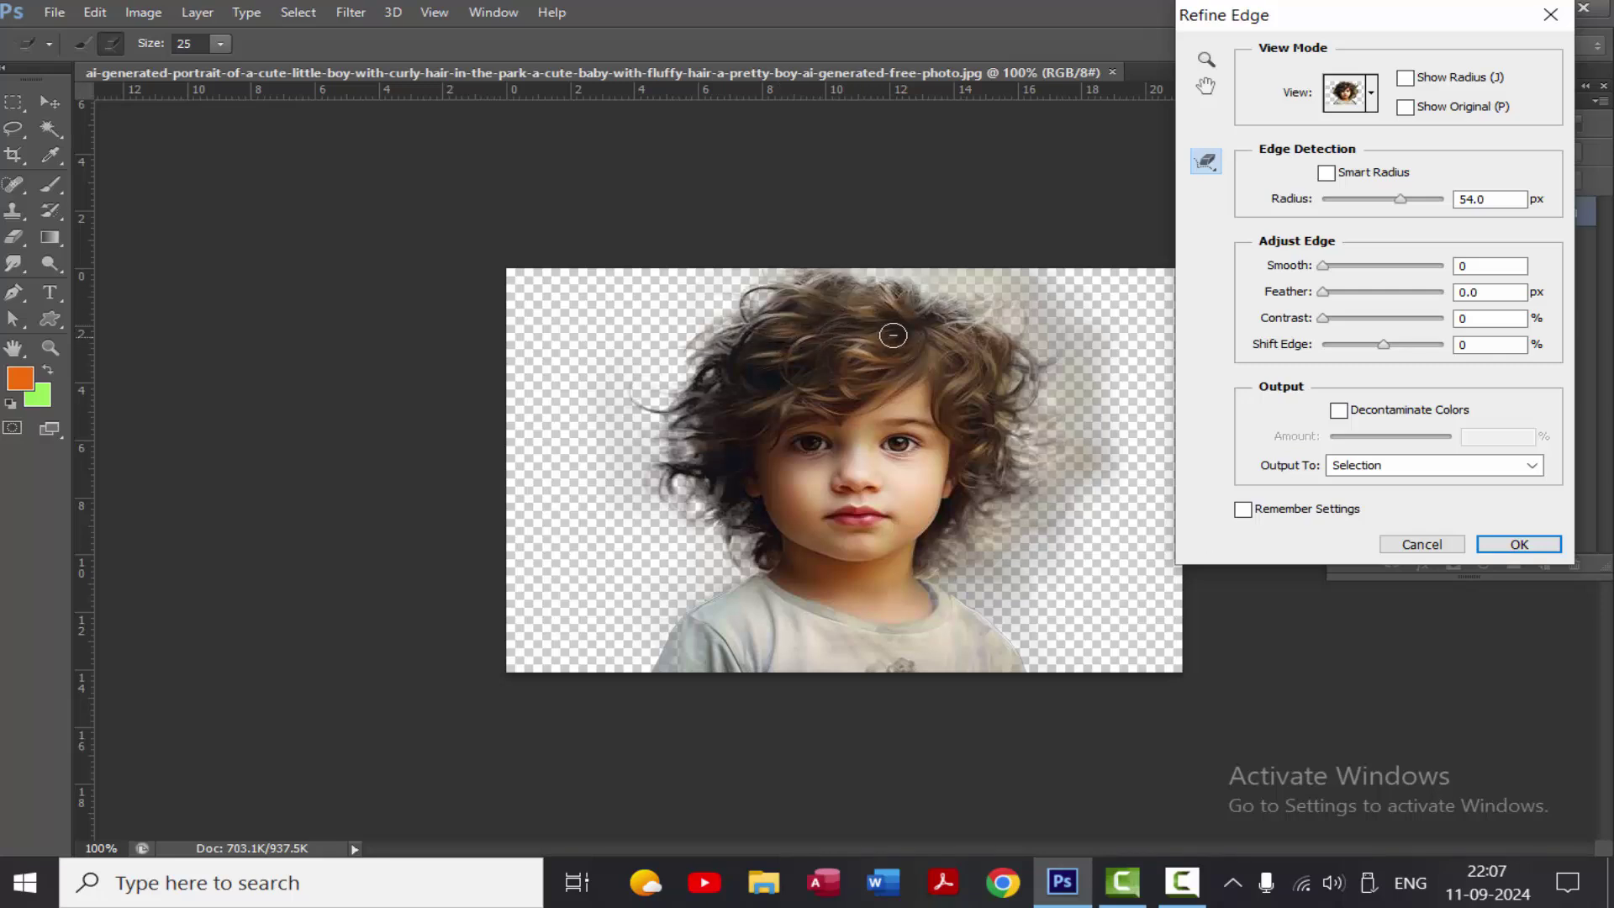
{"action": "left_click_drag", "start_coordinate": [948, 324], "coordinate": [949, 313]}
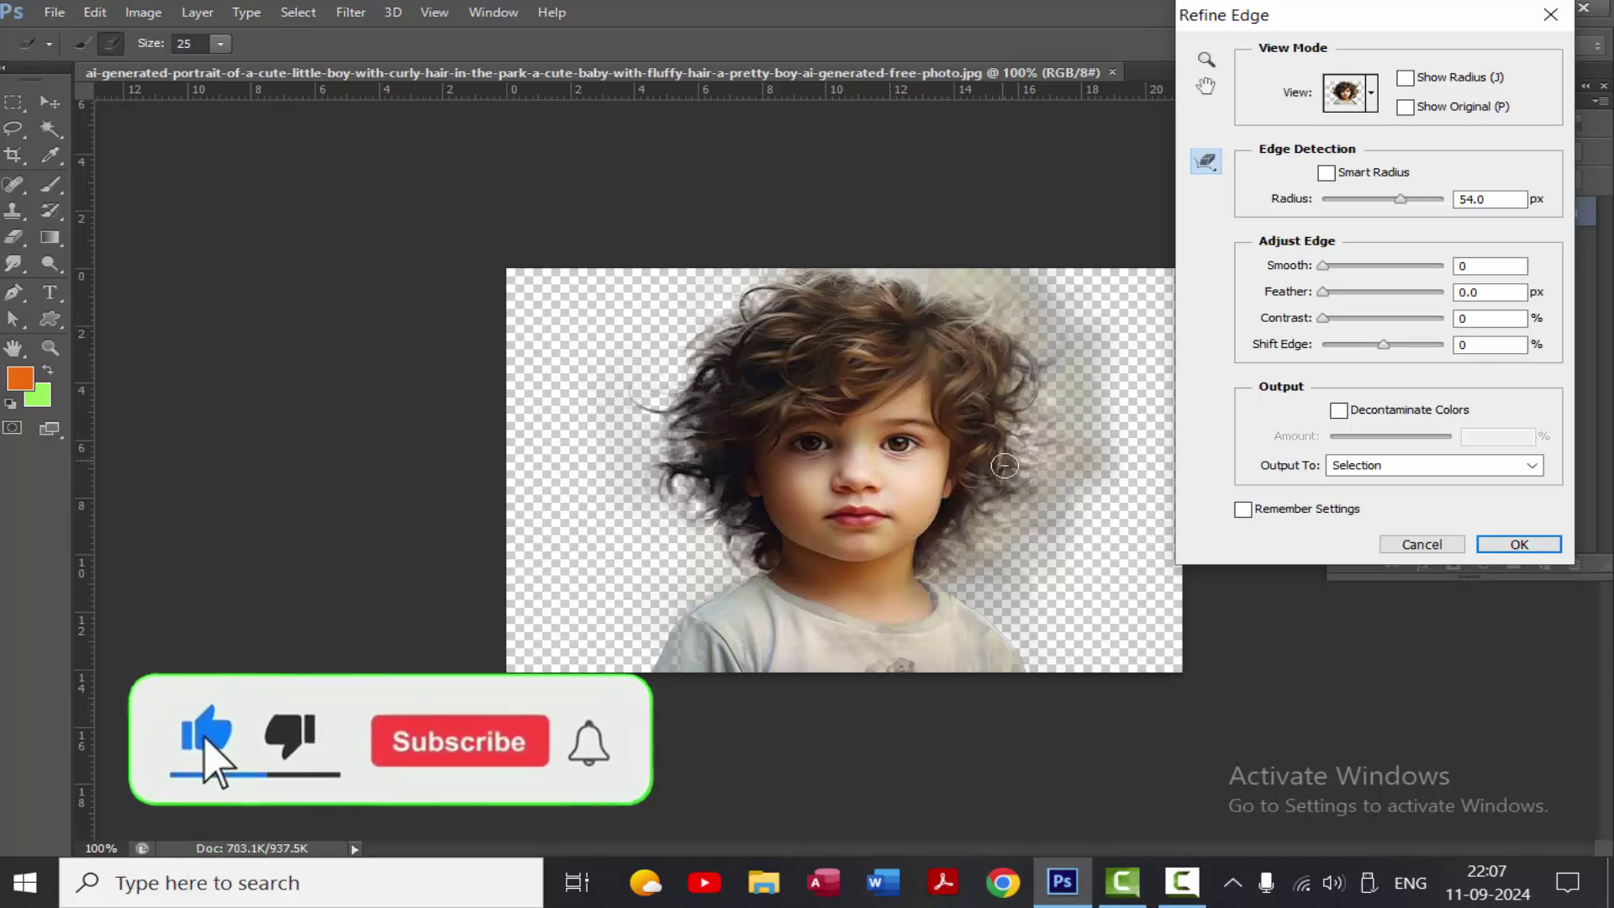
{"action": "mouse_move", "coordinate": [1005, 465]}
{"action": "left_mouse_down"}
{"action": "mouse_move", "coordinate": [1002, 412]}
{"action": "mouse_move", "coordinate": [991, 459]}
{"action": "left_mouse_up"}
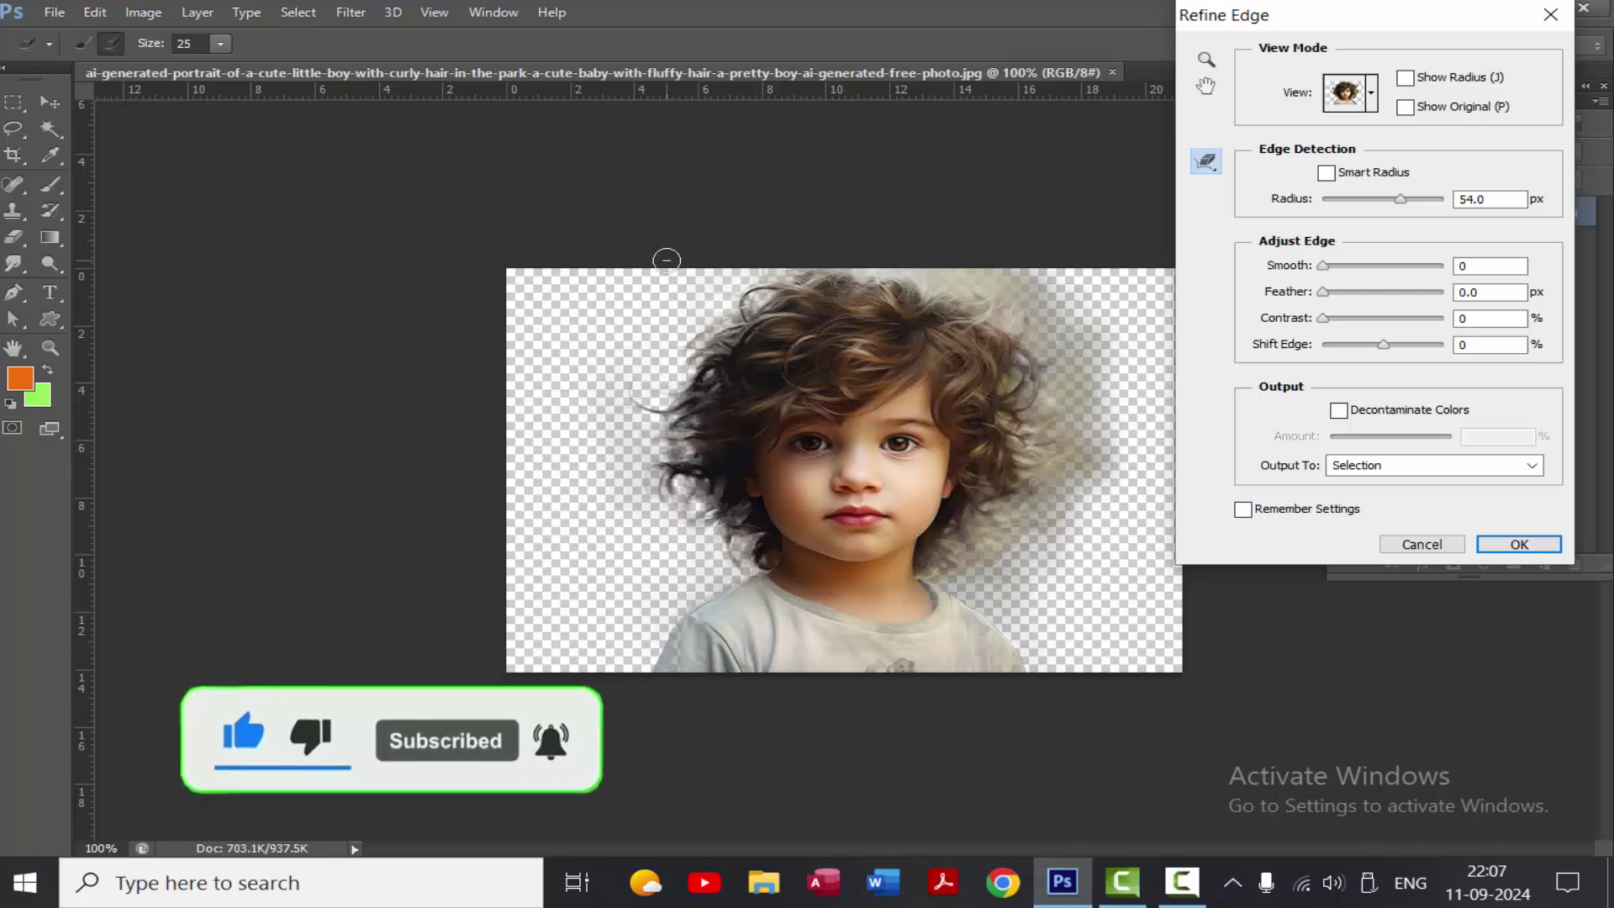
Output the refined selection to a New Layer with Layer Mask.
{"action": "left_click", "coordinate": [1375, 474]}
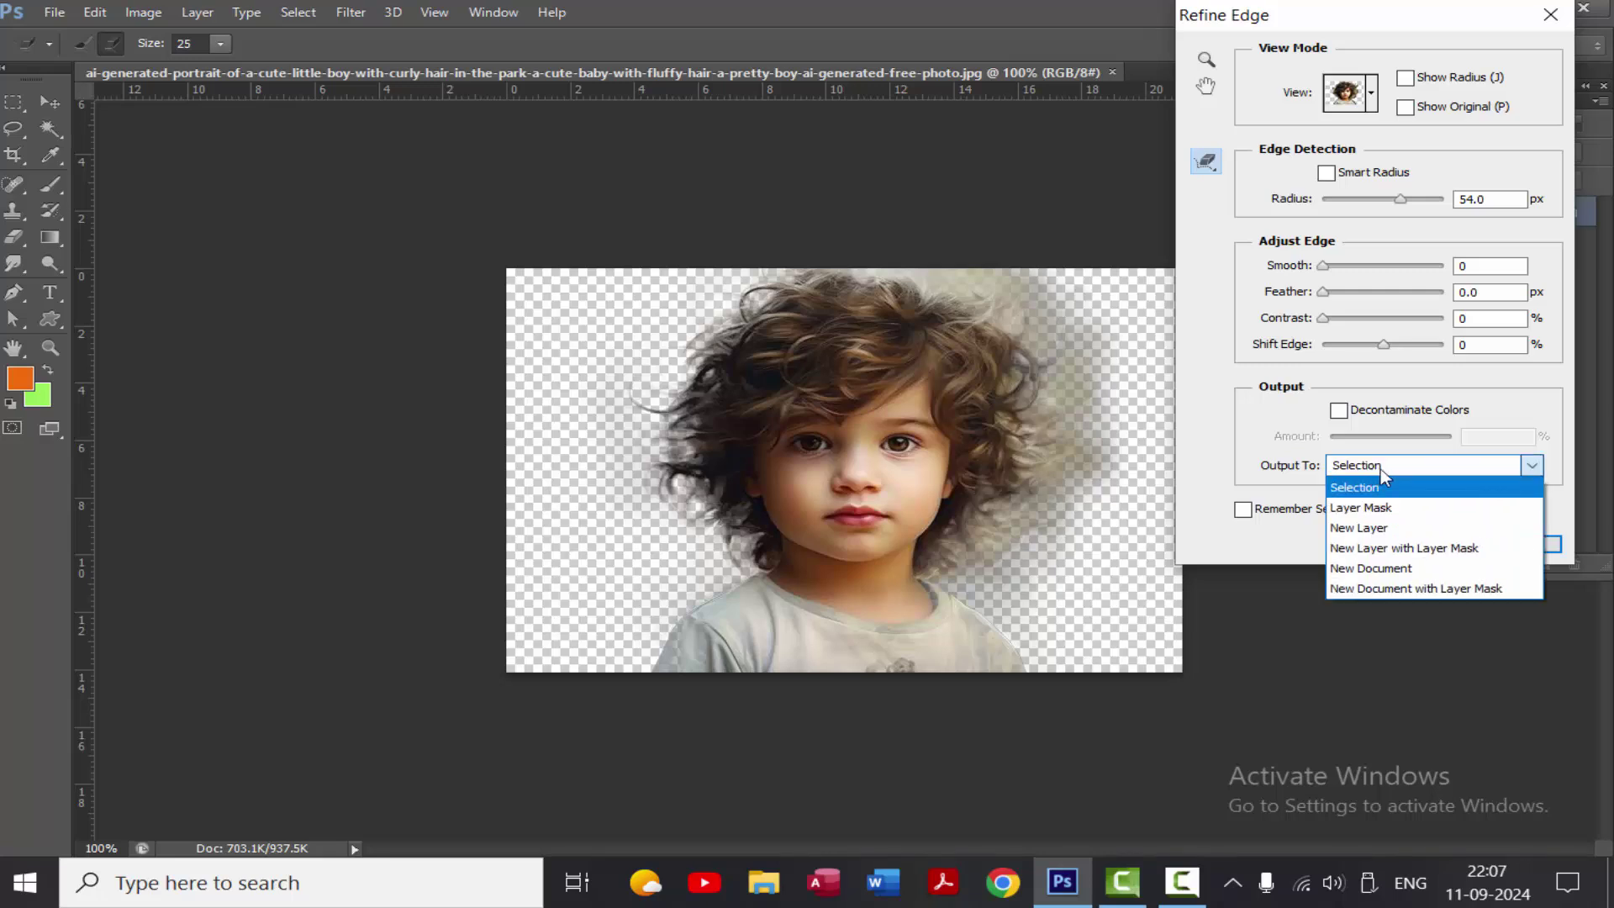
{"action": "left_click", "coordinate": [1421, 555]}
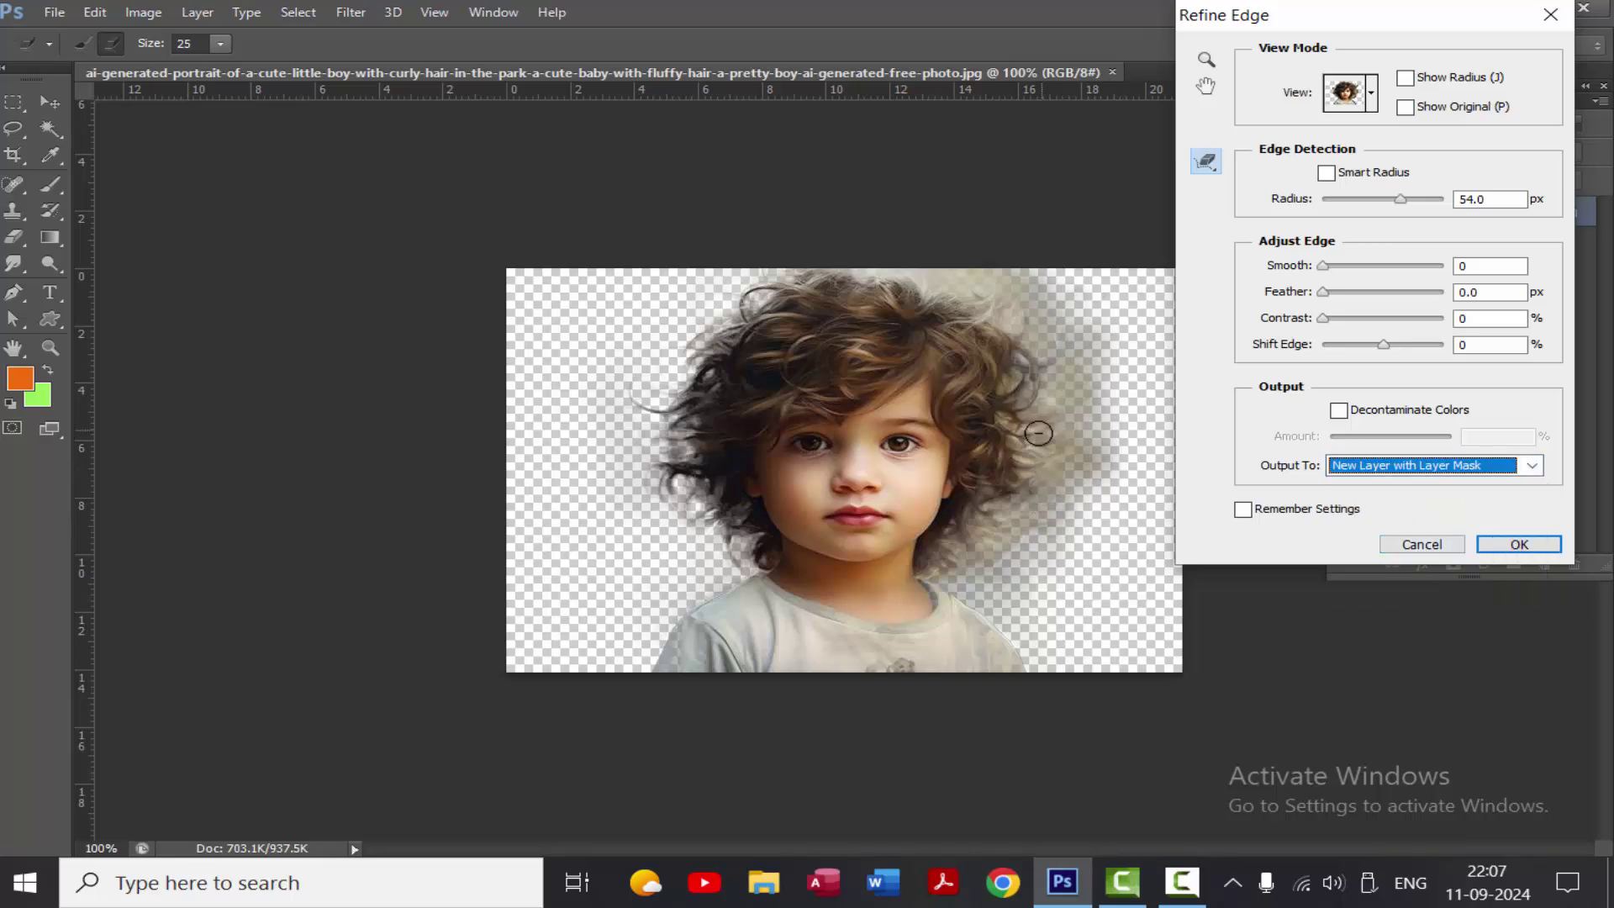
{"action": "left_click", "coordinate": [1513, 545]}
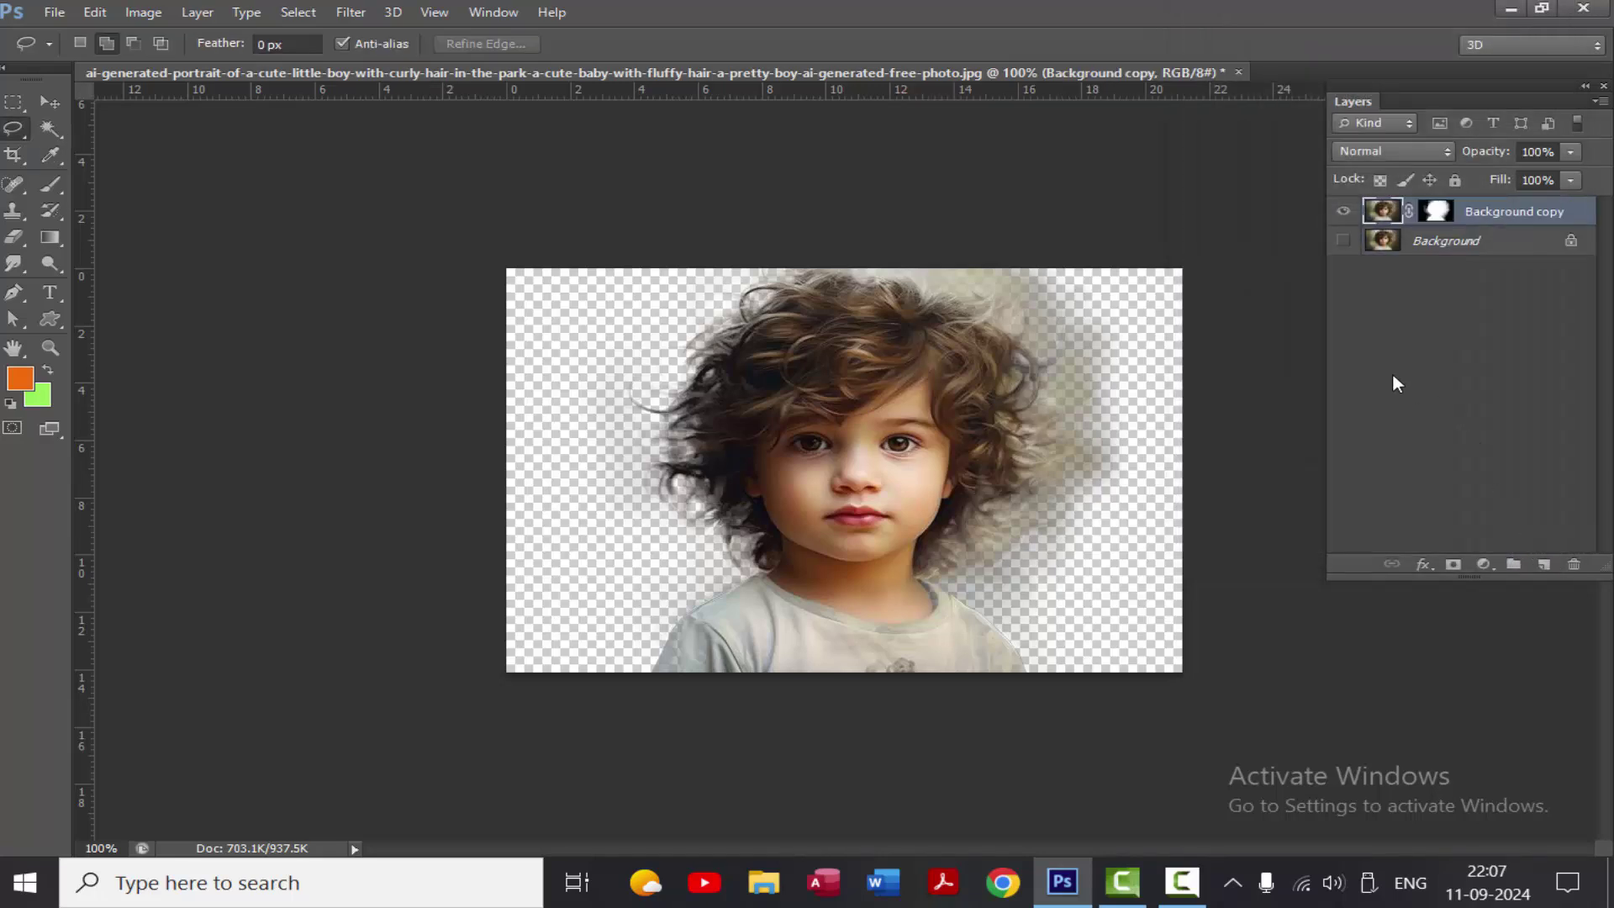
Burn the Background copy layer mask with the range set to Highlights along both sides of the hair.
{"action": "left_click", "coordinate": [1439, 212]}
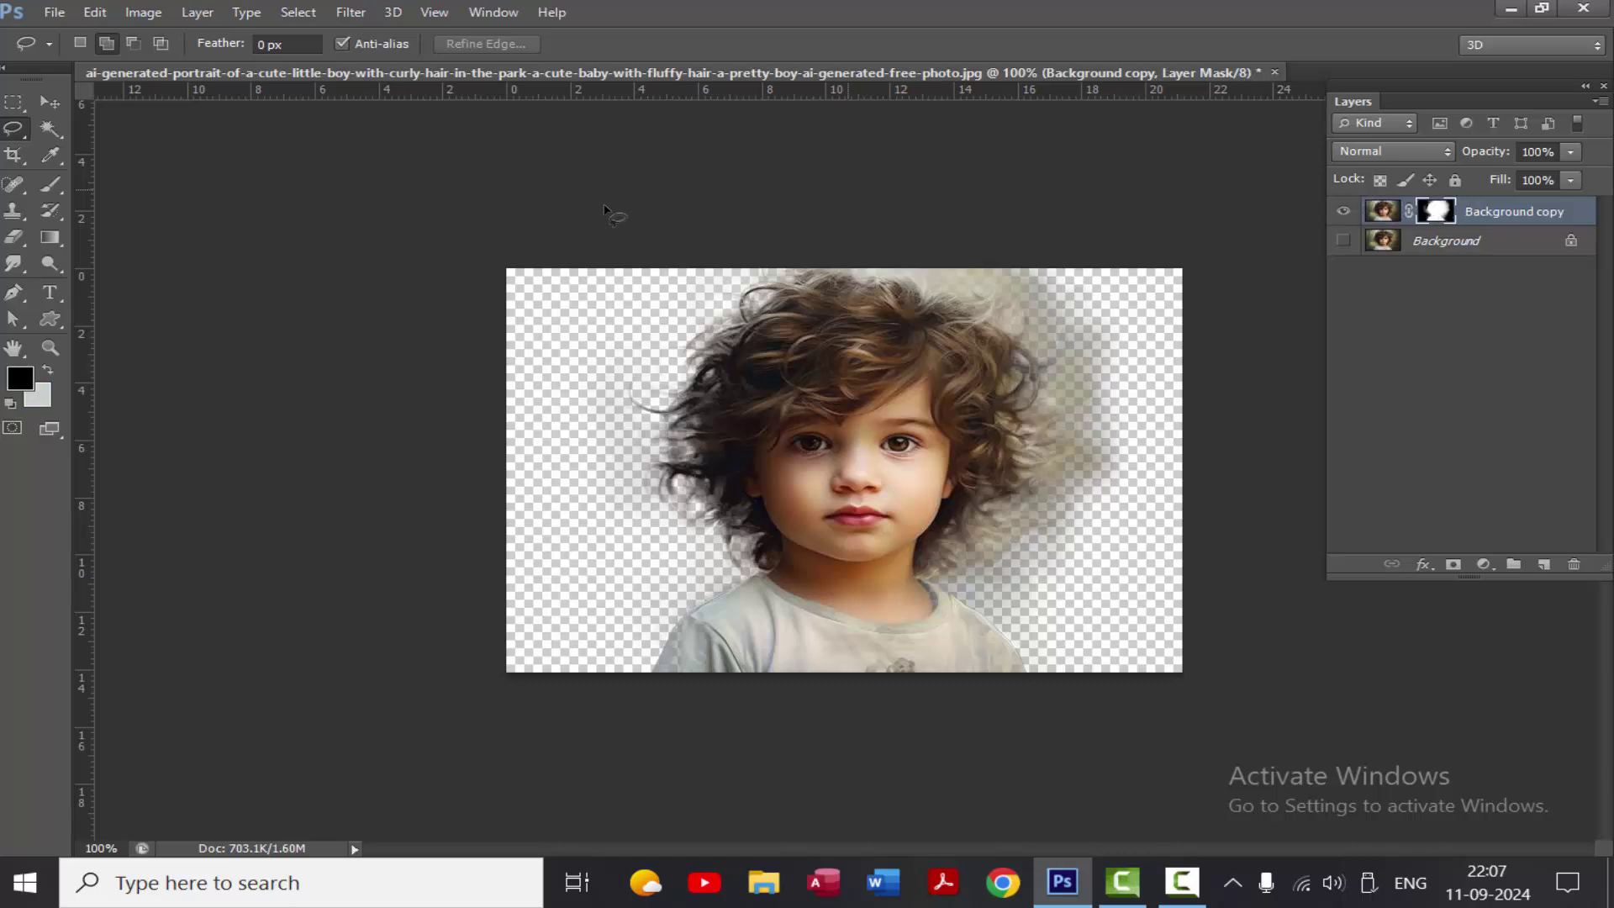
{"action": "left_click", "coordinate": [45, 262]}
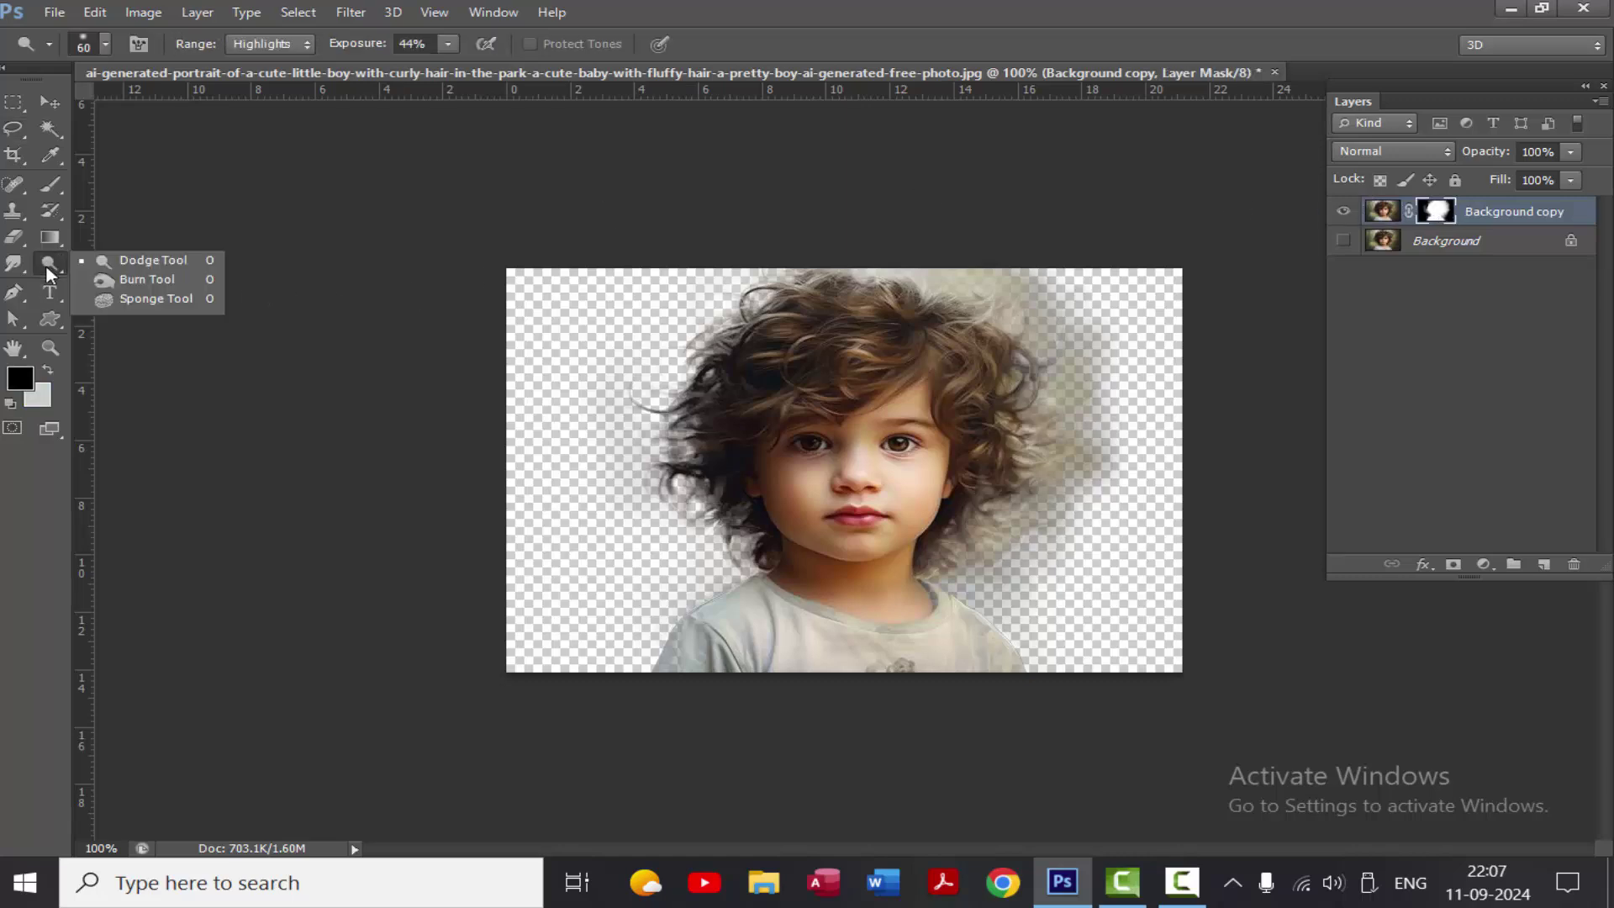
{"action": "left_click", "coordinate": [114, 284]}
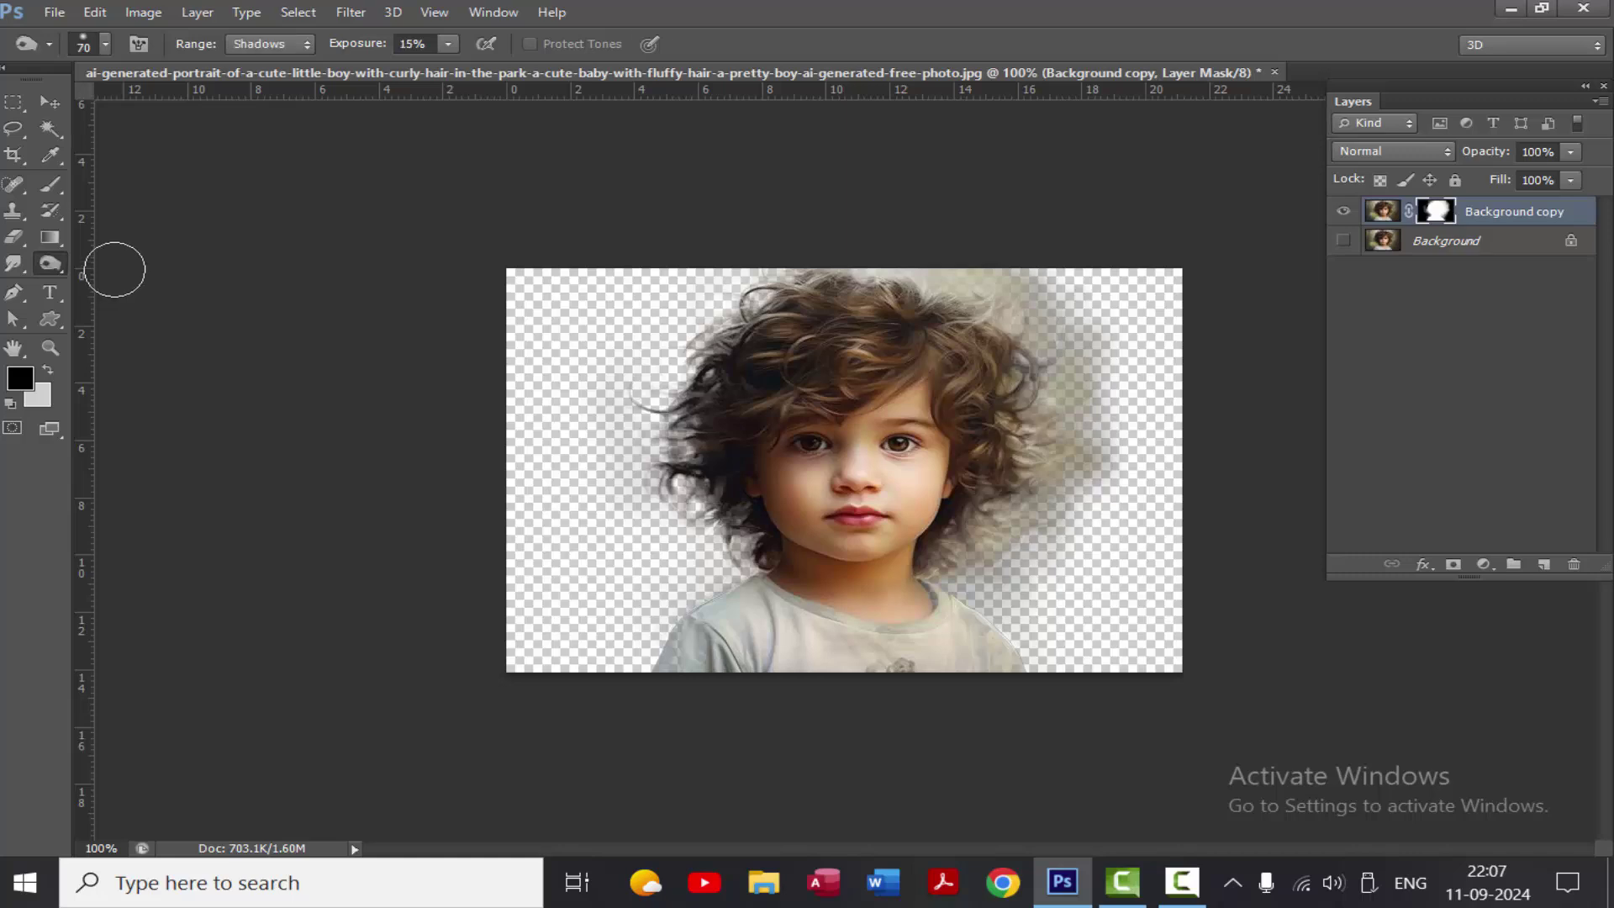
{"action": "left_click", "coordinate": [310, 43]}
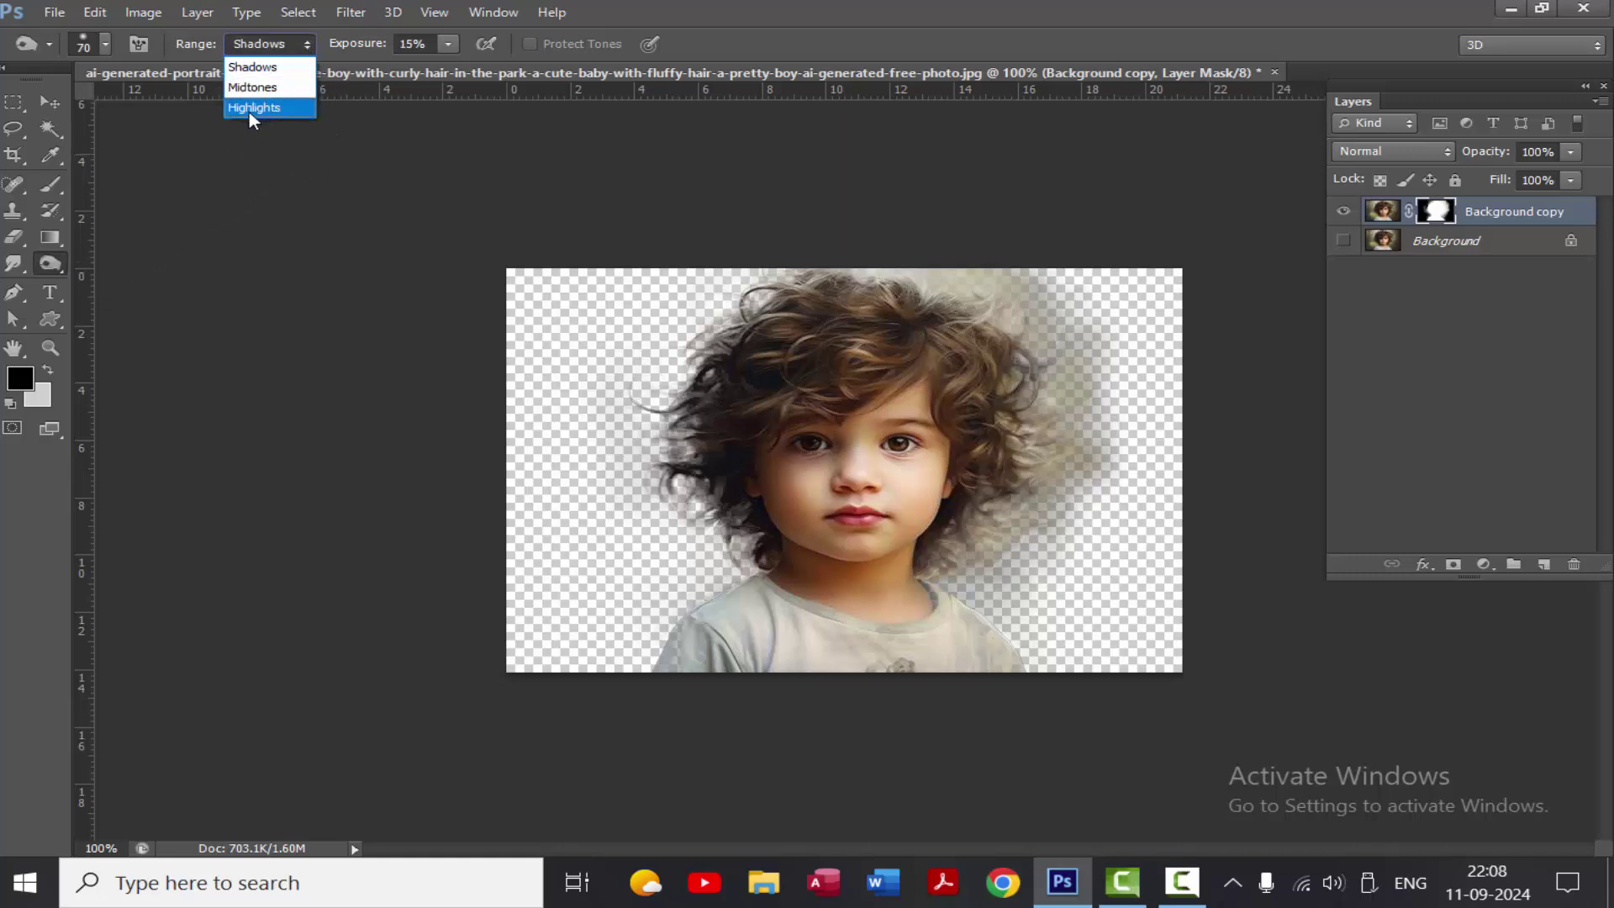
{"action": "left_click", "coordinate": [249, 110]}
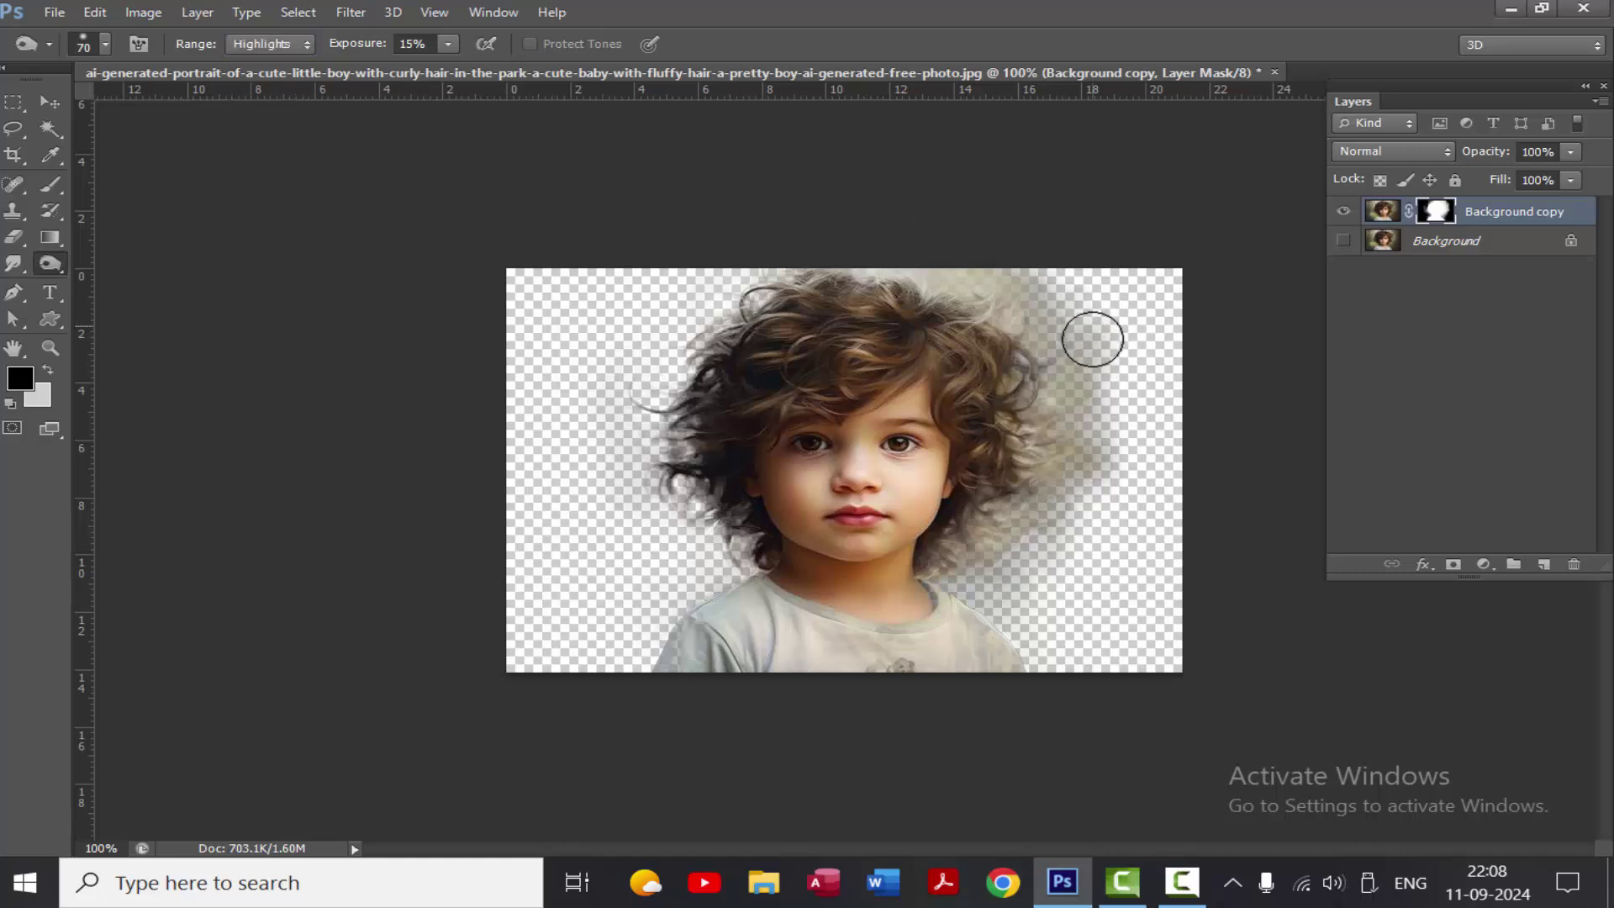
{"action": "left_click_drag", "start_coordinate": [1081, 396], "coordinate": [1027, 287]}
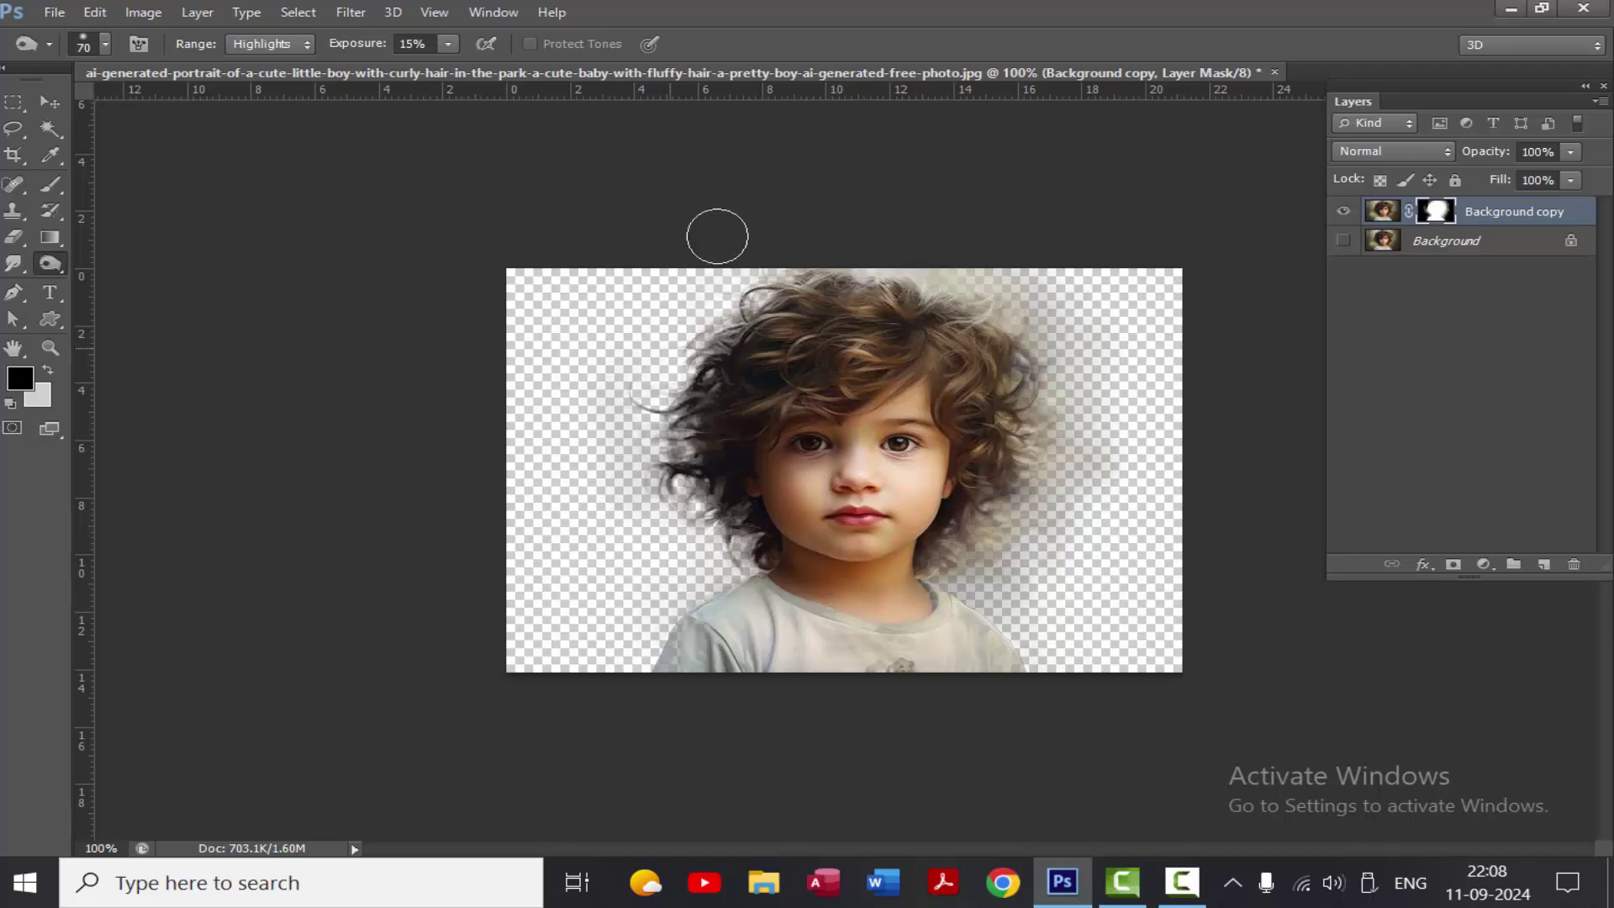
{"action": "mouse_move", "coordinate": [632, 500]}
{"action": "left_mouse_down"}
{"action": "mouse_move", "coordinate": [697, 480]}
{"action": "mouse_move", "coordinate": [657, 476]}
{"action": "mouse_move", "coordinate": [656, 491]}
{"action": "mouse_move", "coordinate": [690, 559]}
{"action": "mouse_move", "coordinate": [712, 533]}
{"action": "mouse_move", "coordinate": [685, 606]}
{"action": "mouse_move", "coordinate": [677, 574]}
{"action": "mouse_move", "coordinate": [638, 612]}
{"action": "left_mouse_up"}
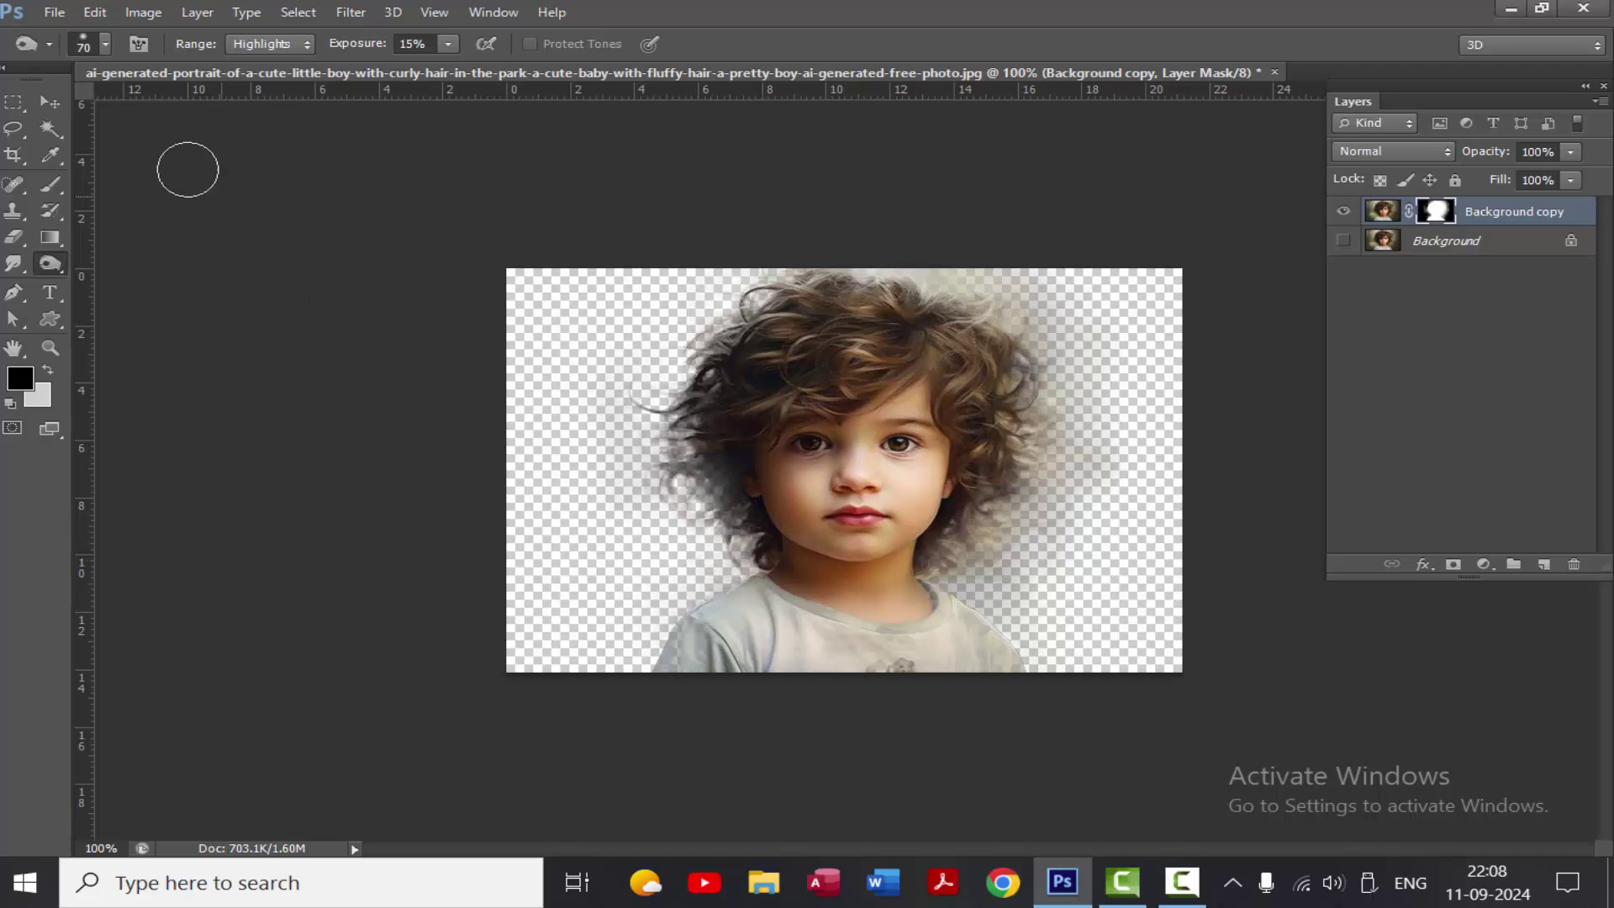
Set the Burn range to Shadows and darken the mask's remaining haze around the hair outline.
{"action": "left_click", "coordinate": [305, 45]}
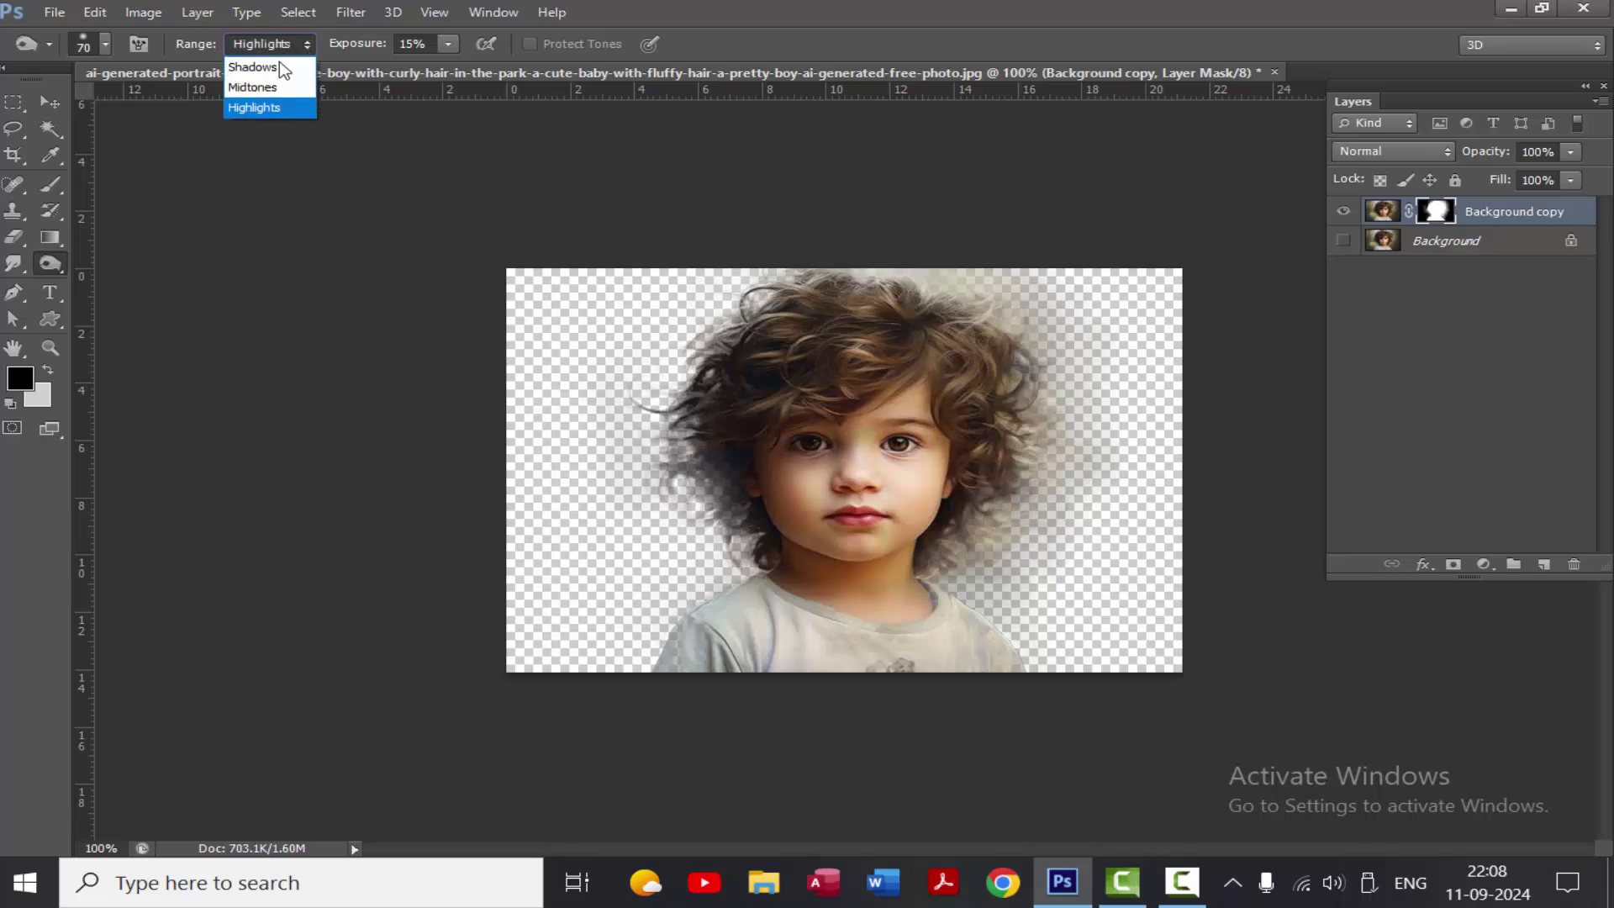
{"action": "left_click", "coordinate": [252, 67]}
{"action": "mouse_move", "coordinate": [1014, 279]}
{"action": "left_mouse_down"}
{"action": "mouse_move", "coordinate": [947, 251]}
{"action": "mouse_move", "coordinate": [1068, 328]}
{"action": "mouse_move", "coordinate": [961, 276]}
{"action": "left_mouse_up"}
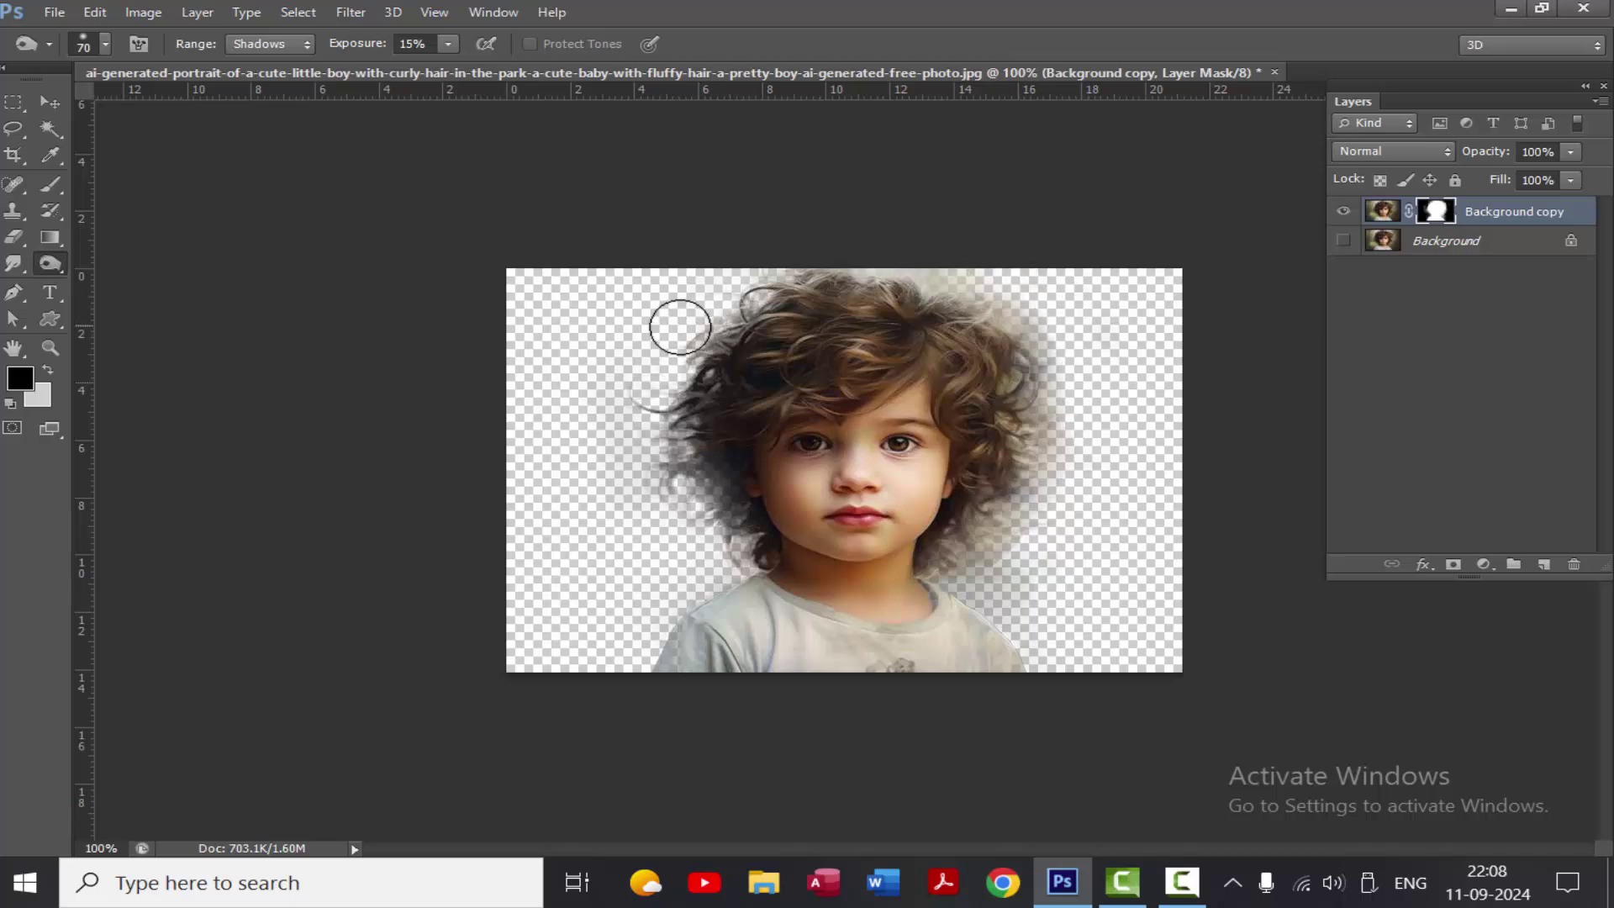
{"action": "left_click_drag", "start_coordinate": [685, 504], "coordinate": [1009, 504]}
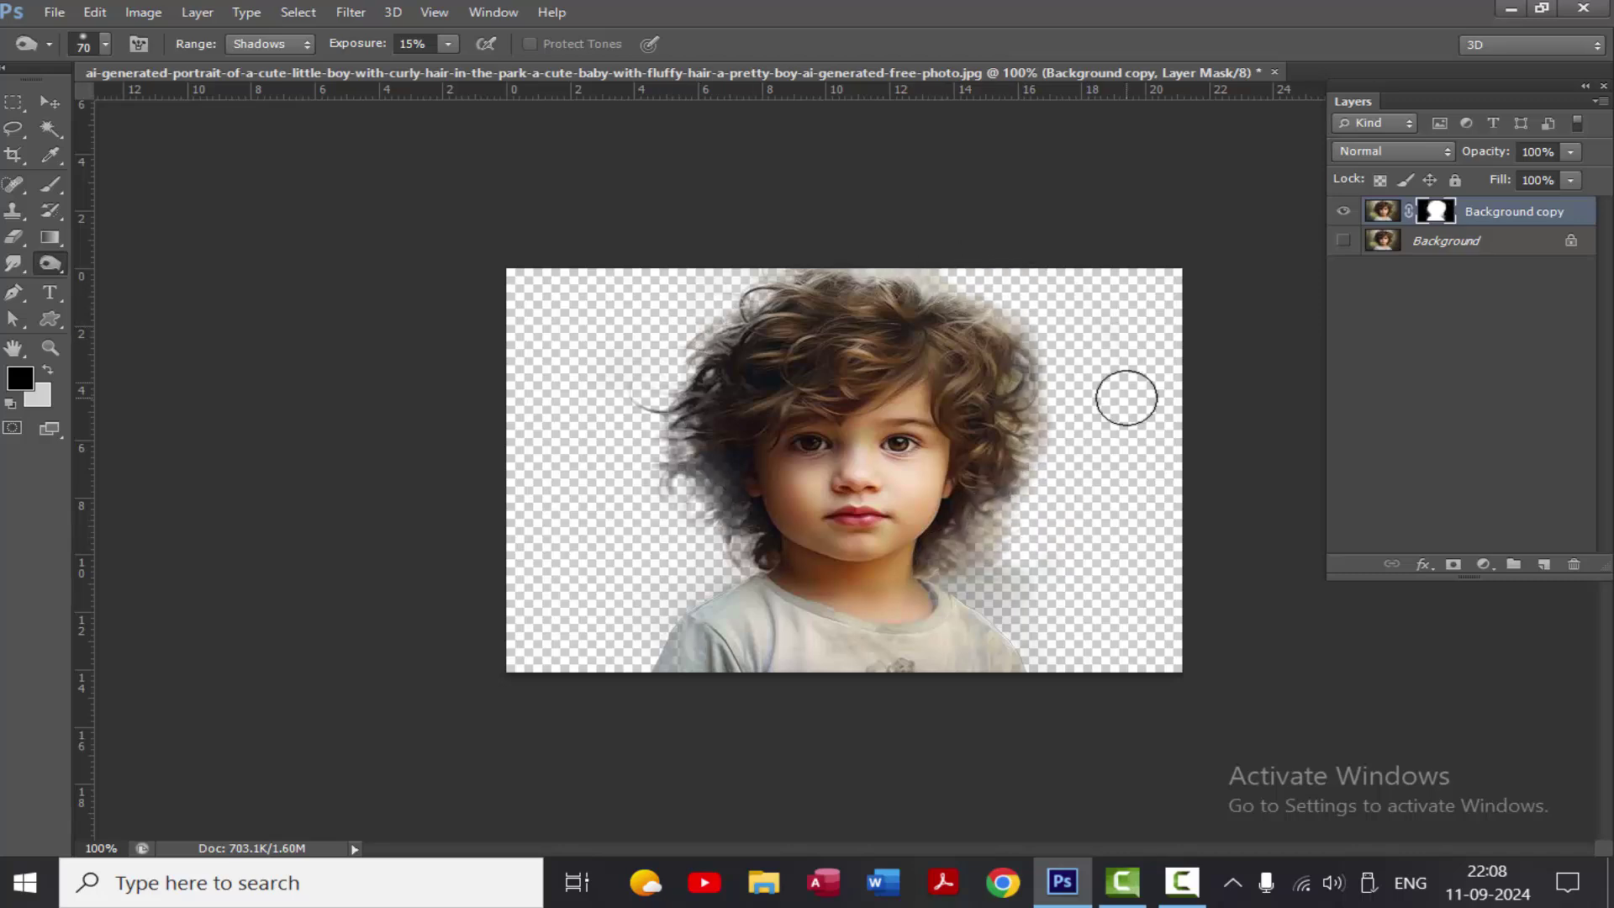
Open the autumn forest image 35099.jpg from the picture folder on the MOVIE (F:) drive.
{"action": "left_click", "coordinate": [52, 12]}
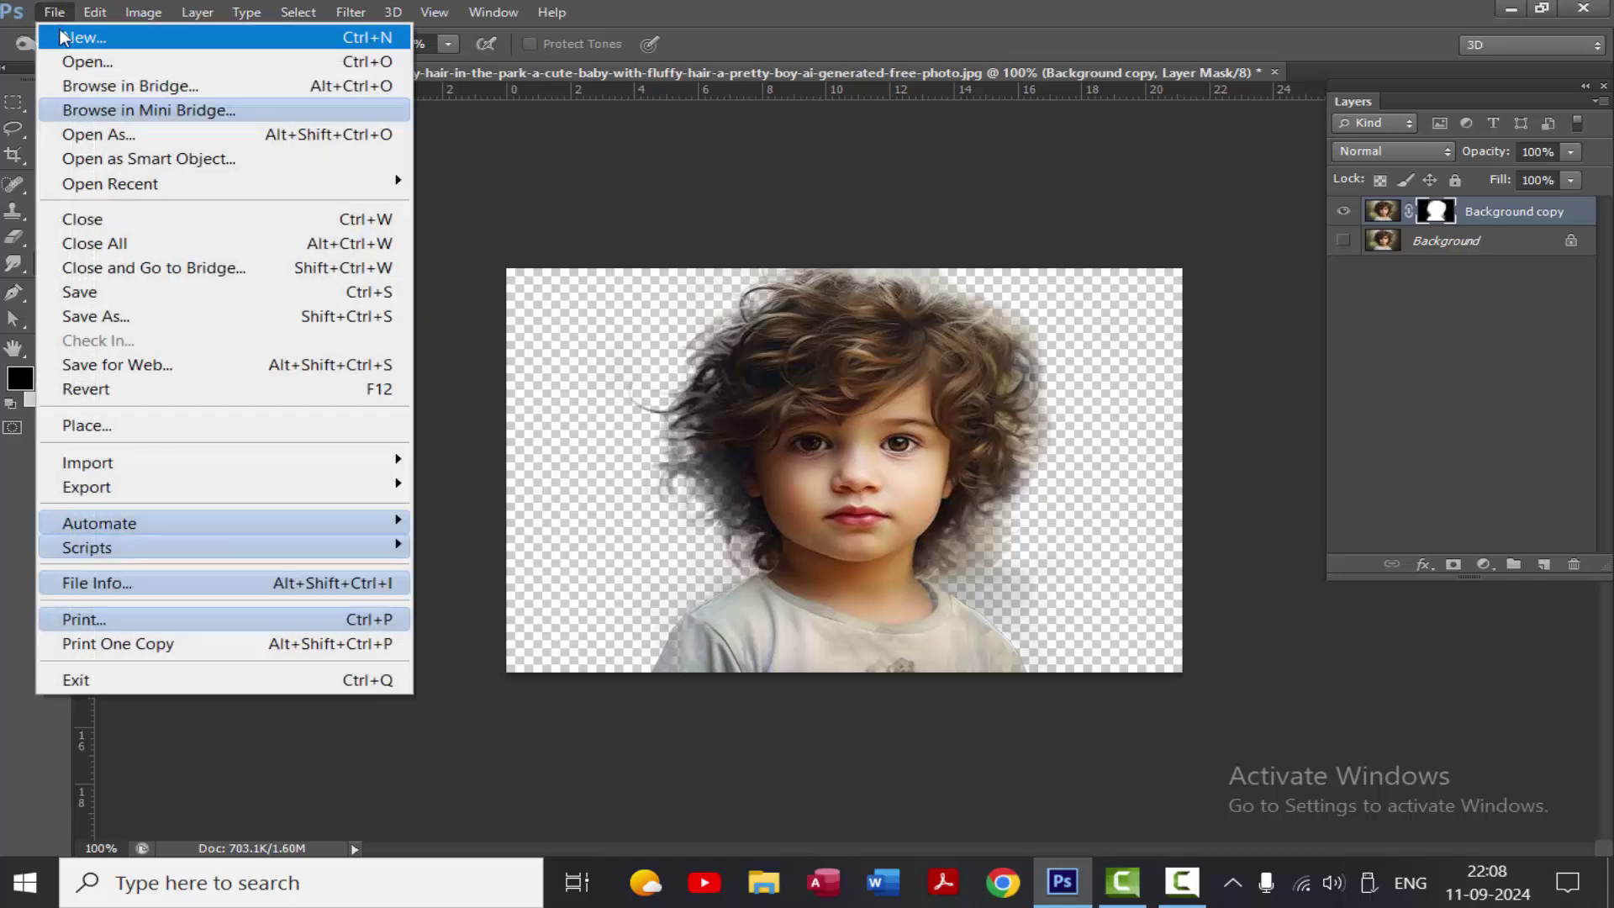
{"action": "left_click", "coordinate": [85, 59]}
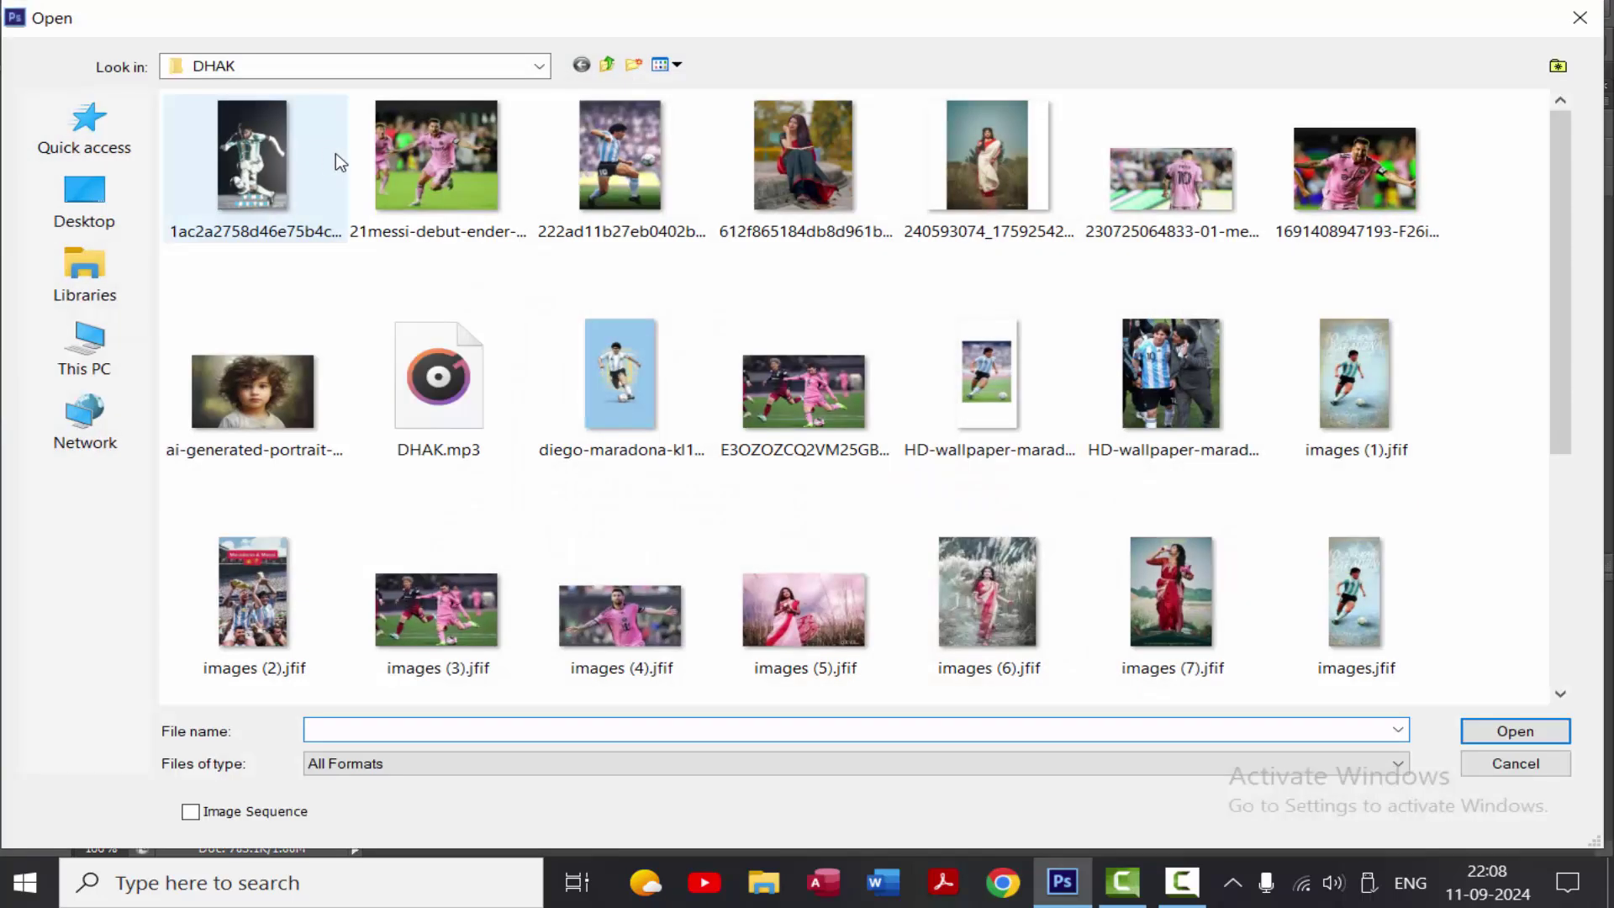
{"action": "left_click", "coordinate": [421, 71]}
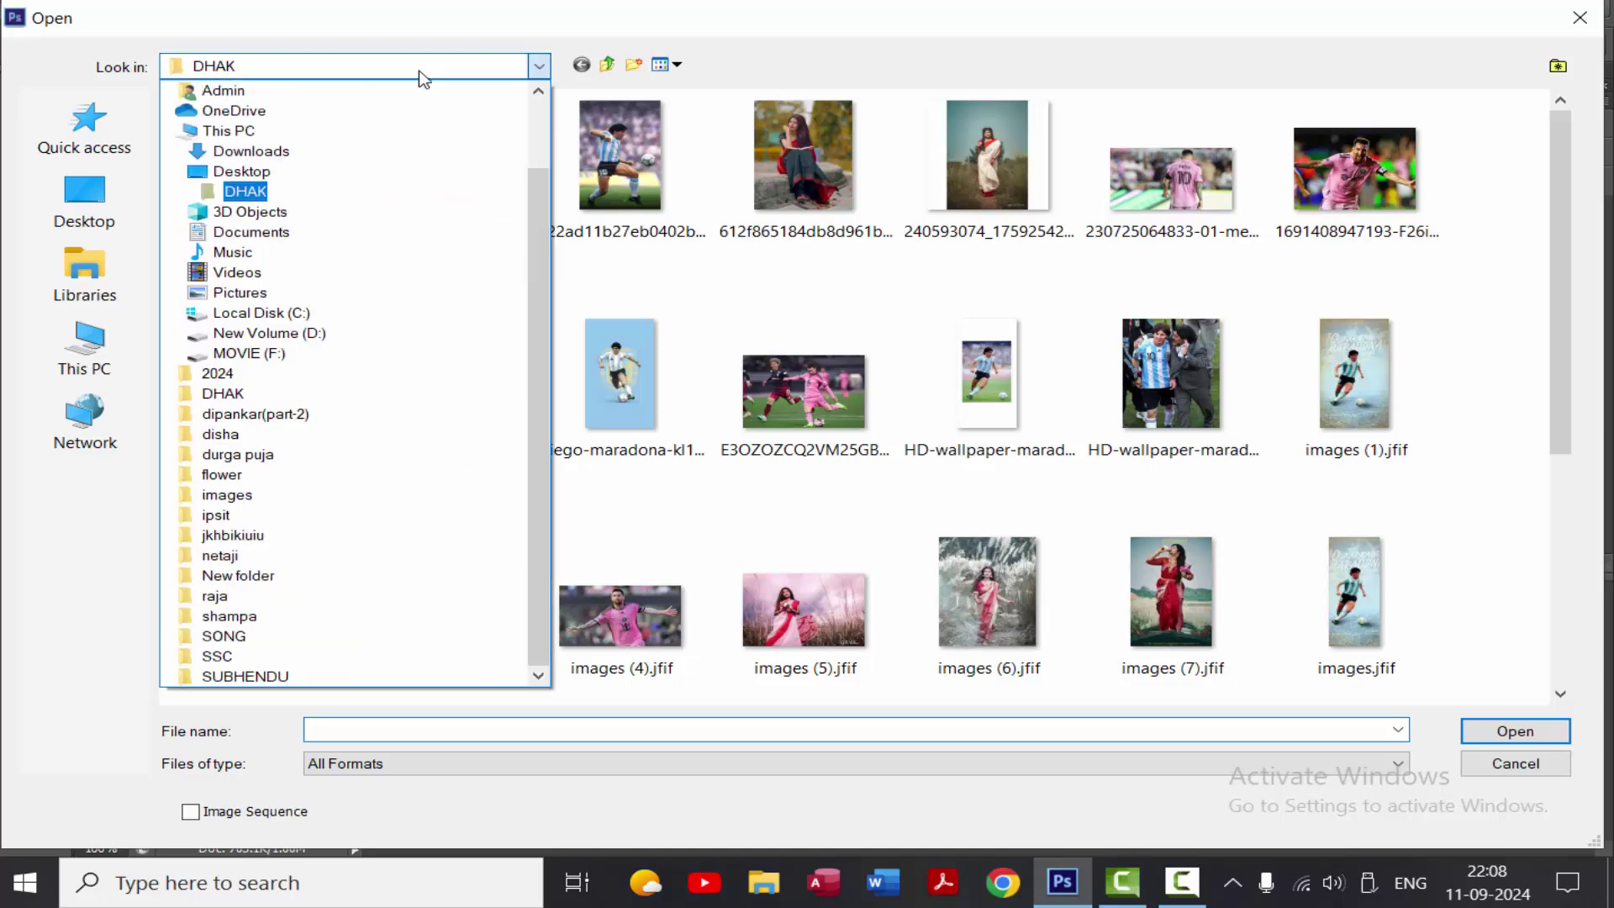
{"action": "left_click", "coordinate": [252, 353]}
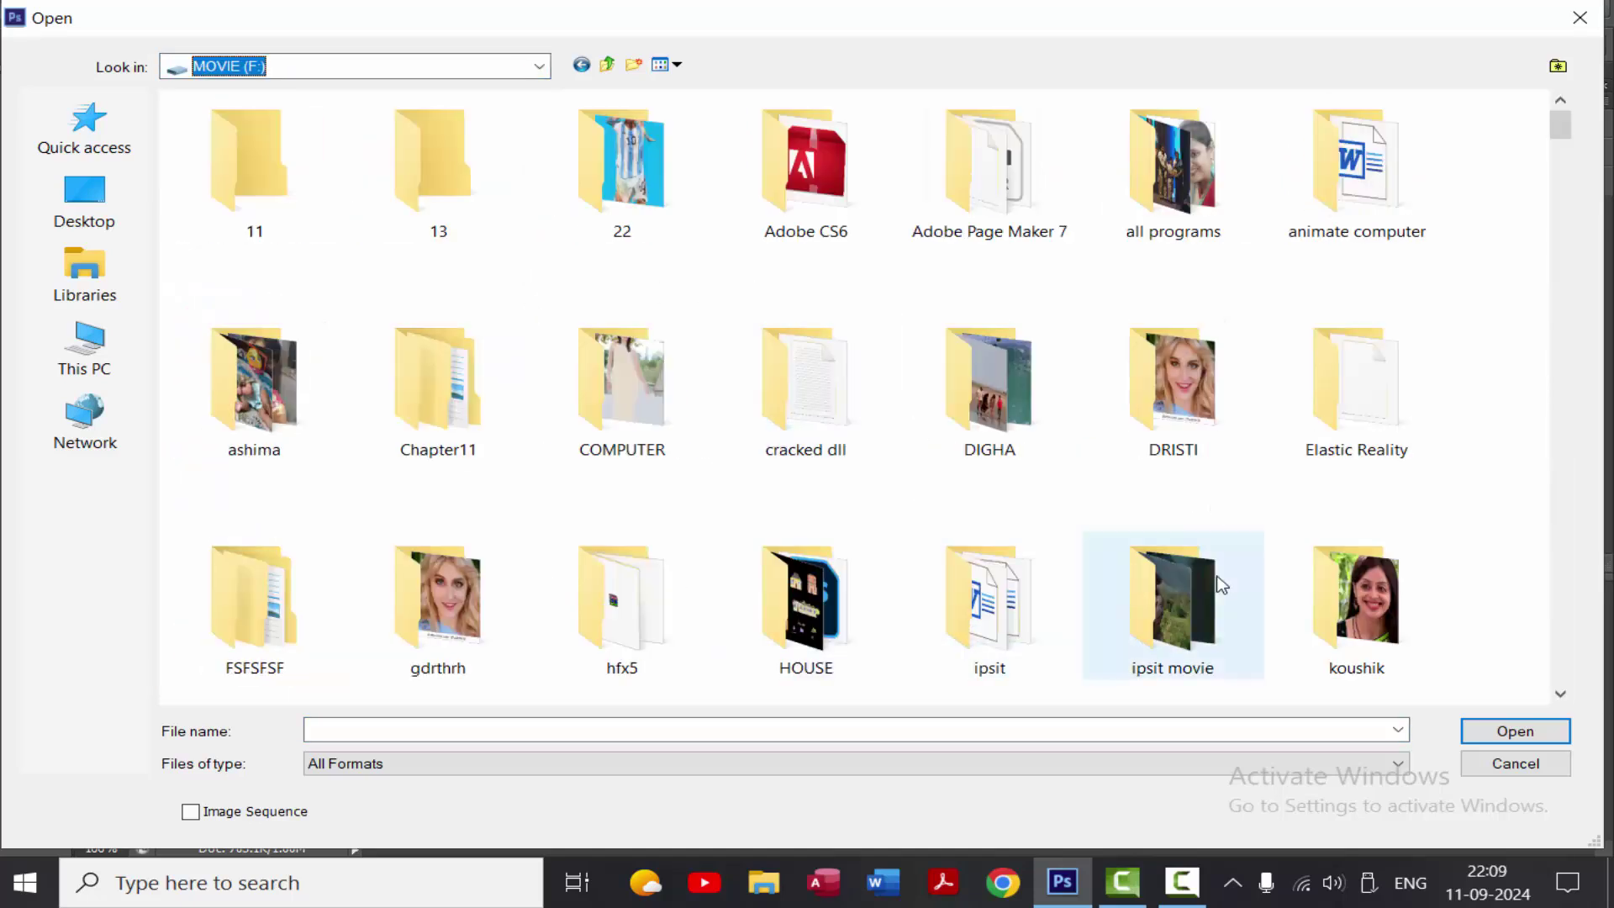
{"action": "scroll", "coordinate": [841, 538], "scroll_direction": "down", "scroll_amount": 5}
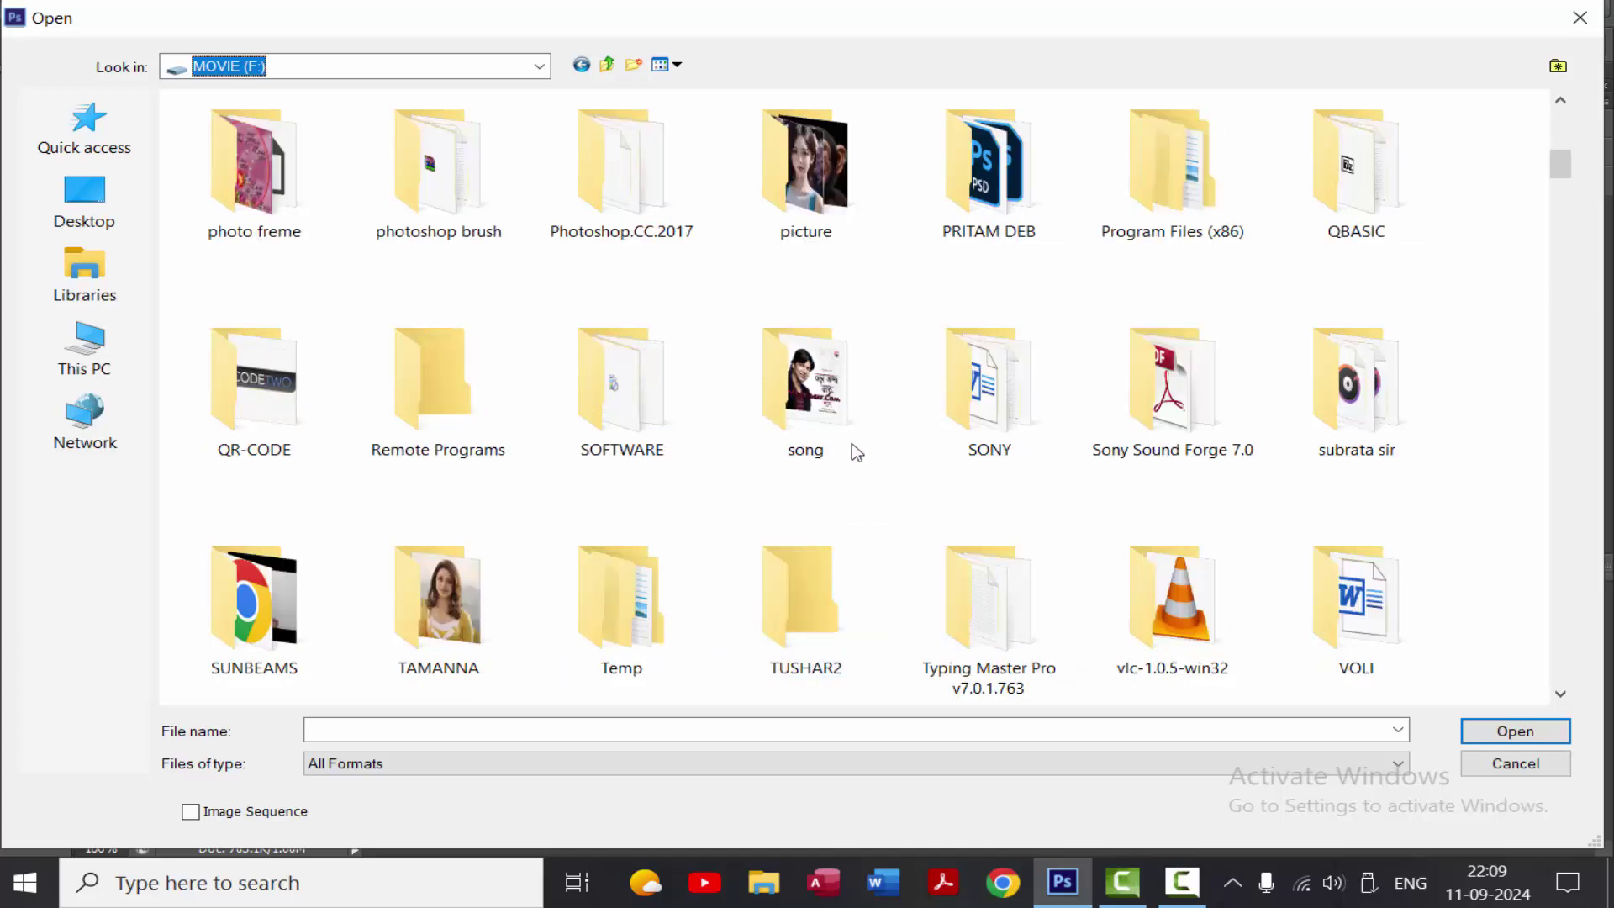
{"action": "double_click", "coordinate": [812, 206]}
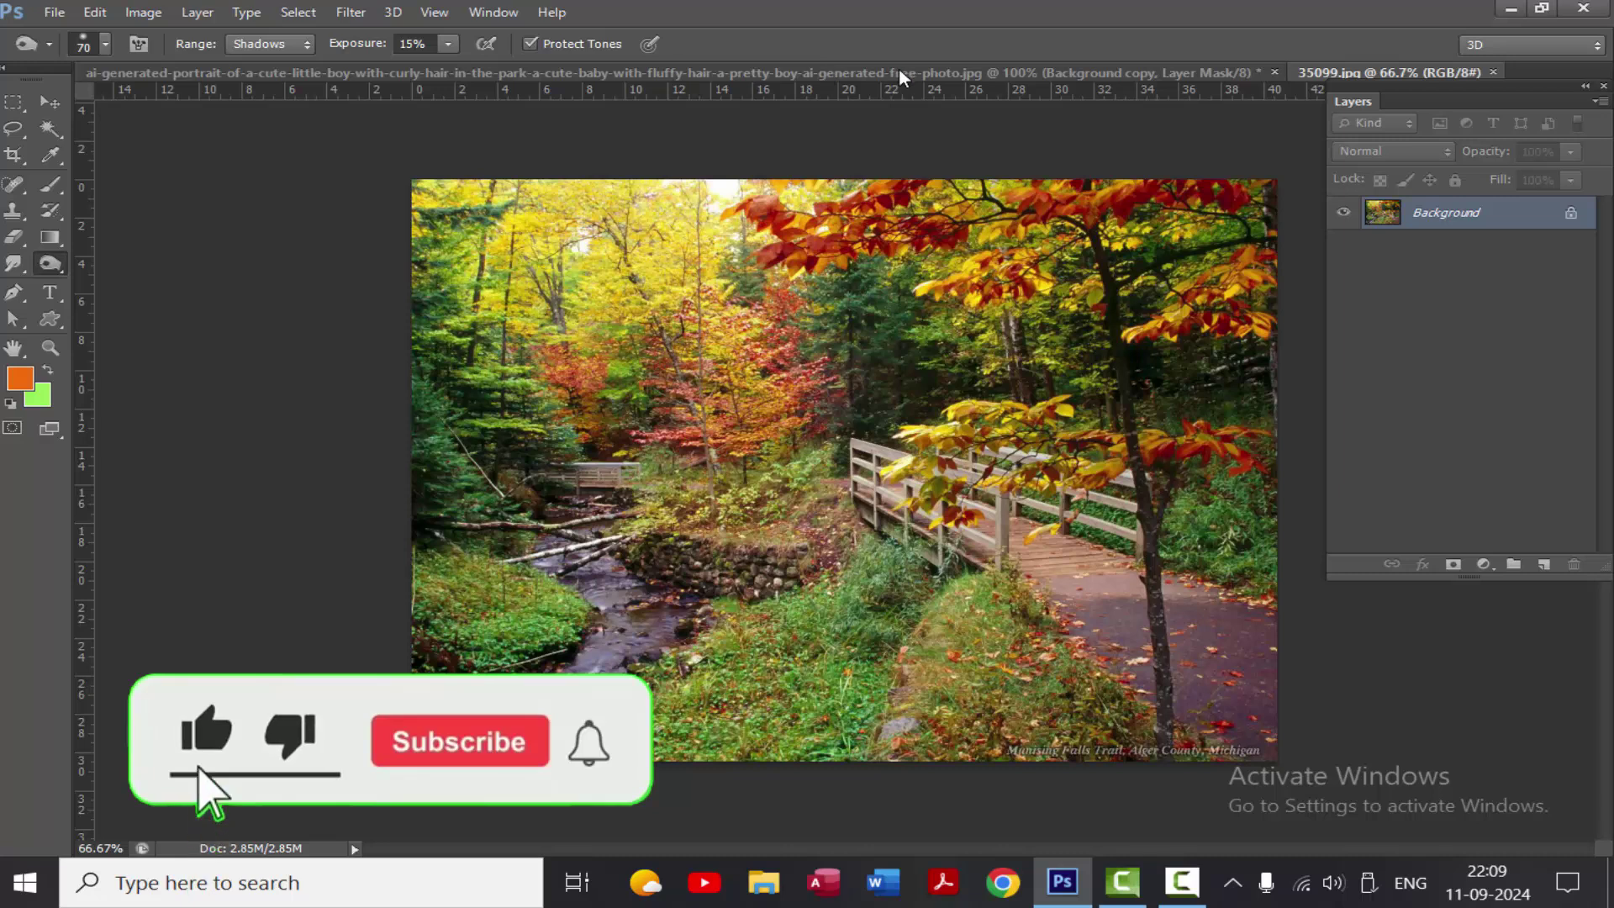
Copy the autumn forest image into the portrait document as a new layer and close 35099.jpg.
{"action": "left_click_drag", "start_coordinate": [1338, 74], "coordinate": [904, 371]}
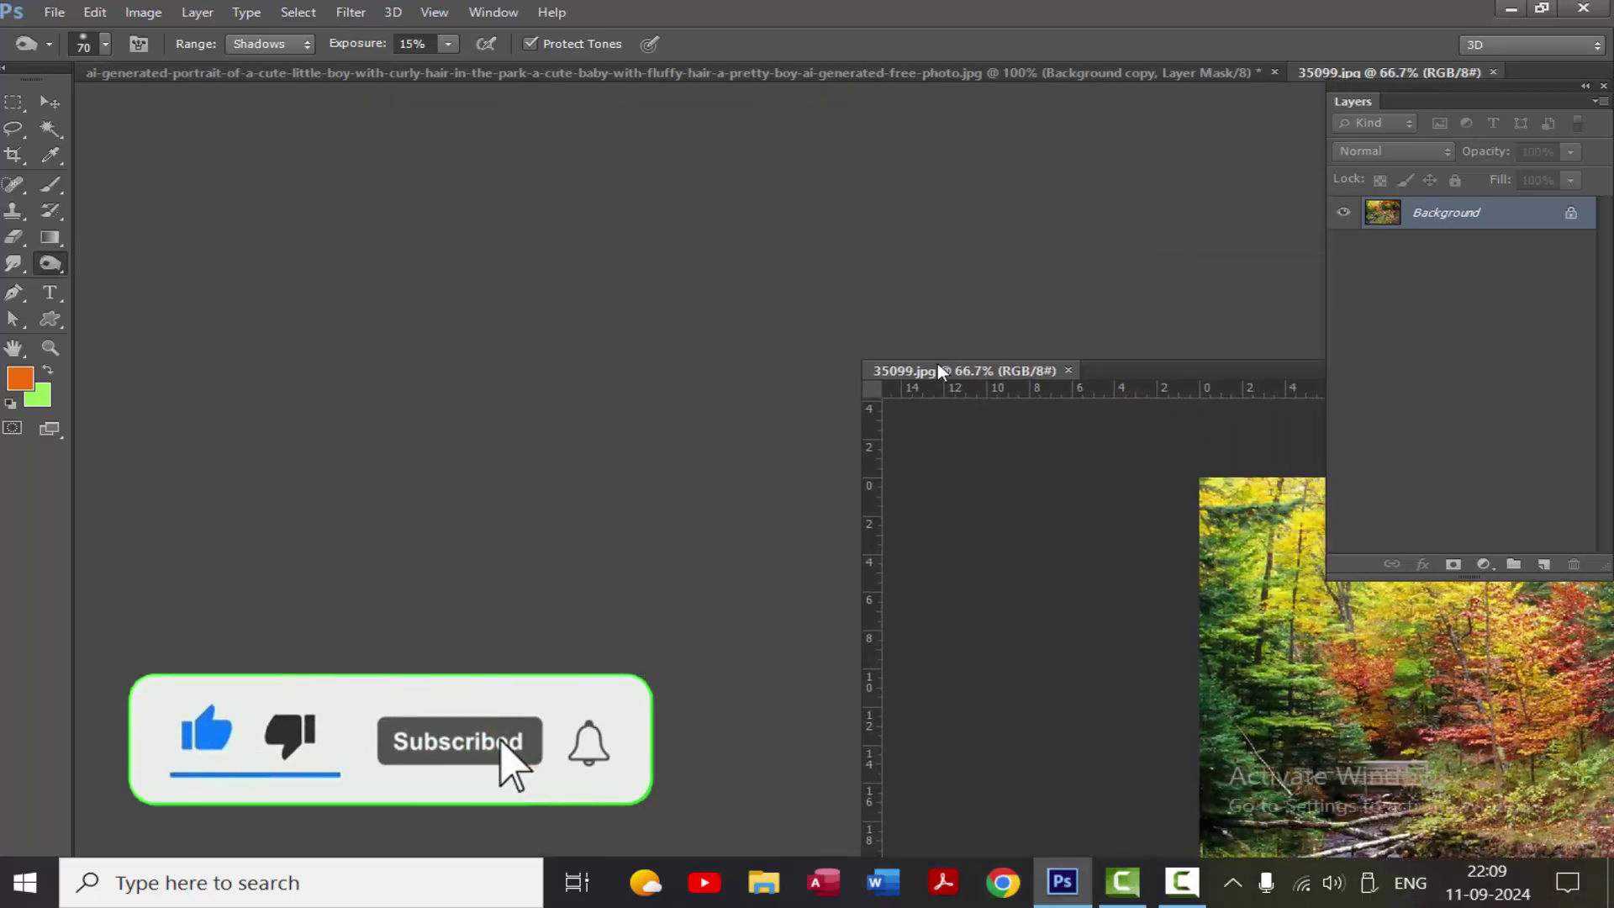
{"action": "left_click", "coordinate": [49, 102]}
{"action": "left_click_drag", "start_coordinate": [986, 535], "coordinate": [685, 491]}
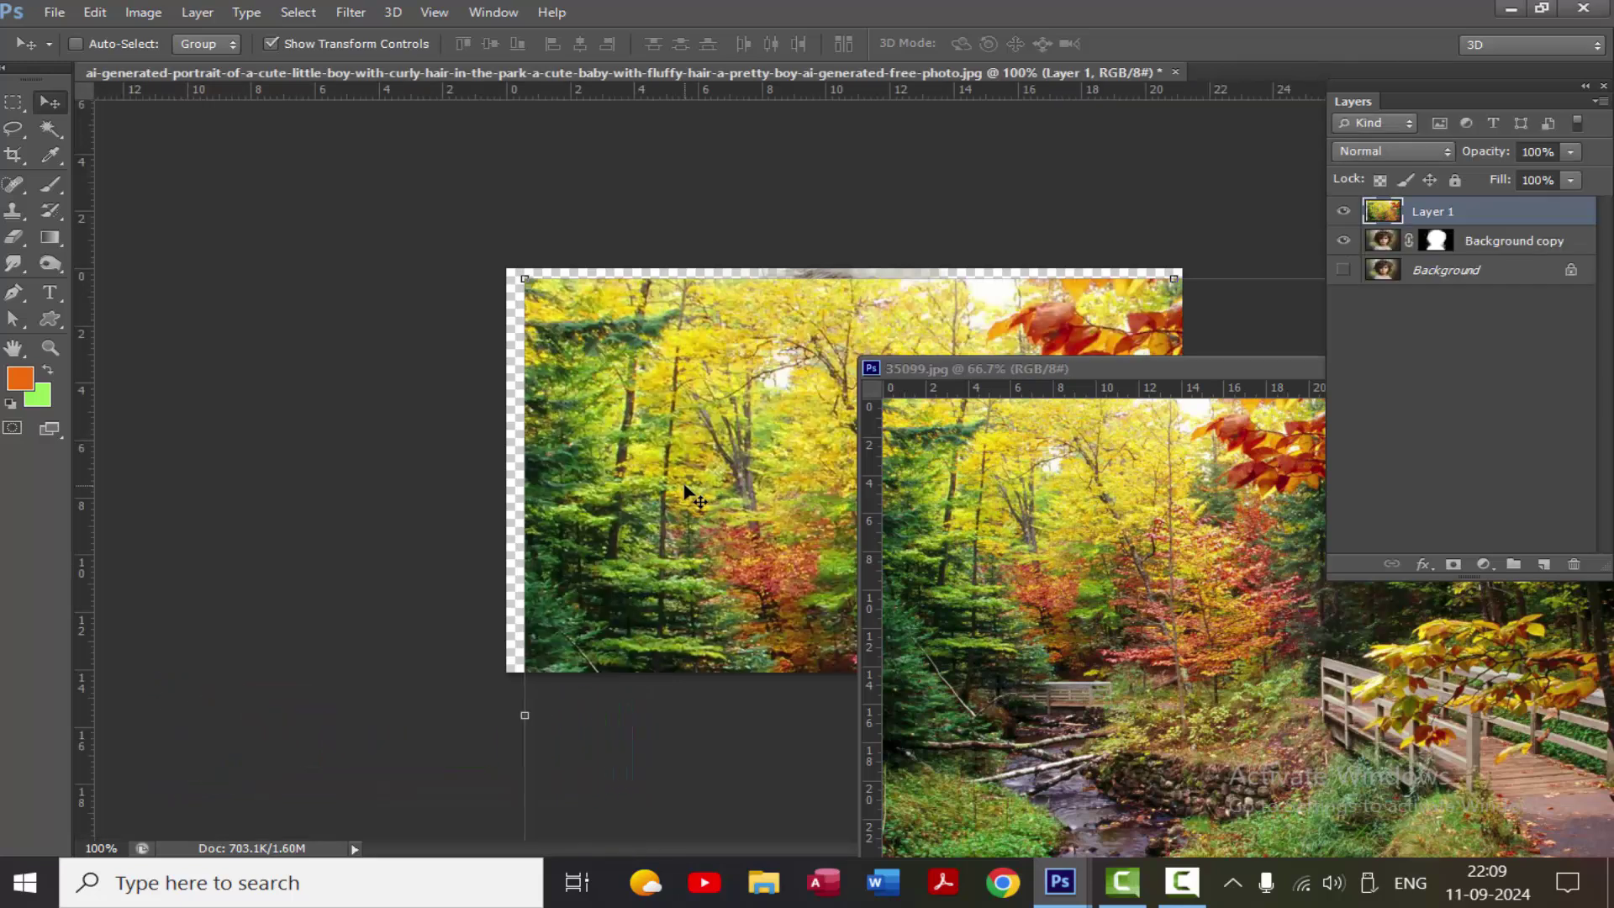
{"action": "left_click_drag", "start_coordinate": [1073, 375], "coordinate": [301, 395]}
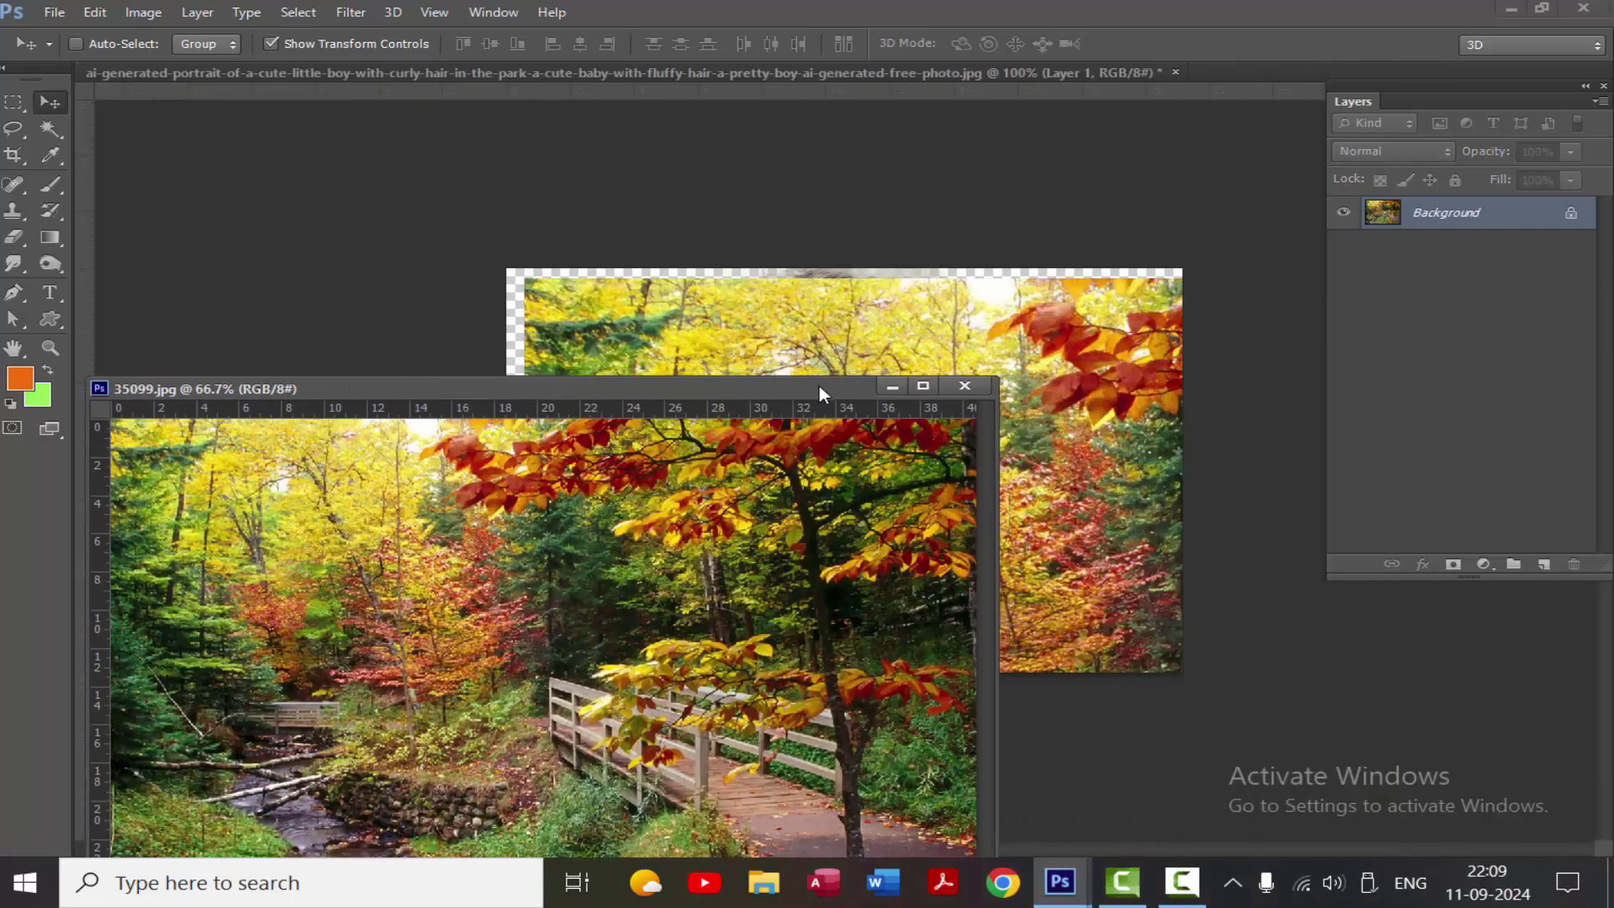
{"action": "left_click", "coordinate": [964, 384]}
Position the forest layer to cover the whole canvas and place the Background copy layer above it.
{"action": "left_click_drag", "start_coordinate": [948, 427], "coordinate": [828, 411]}
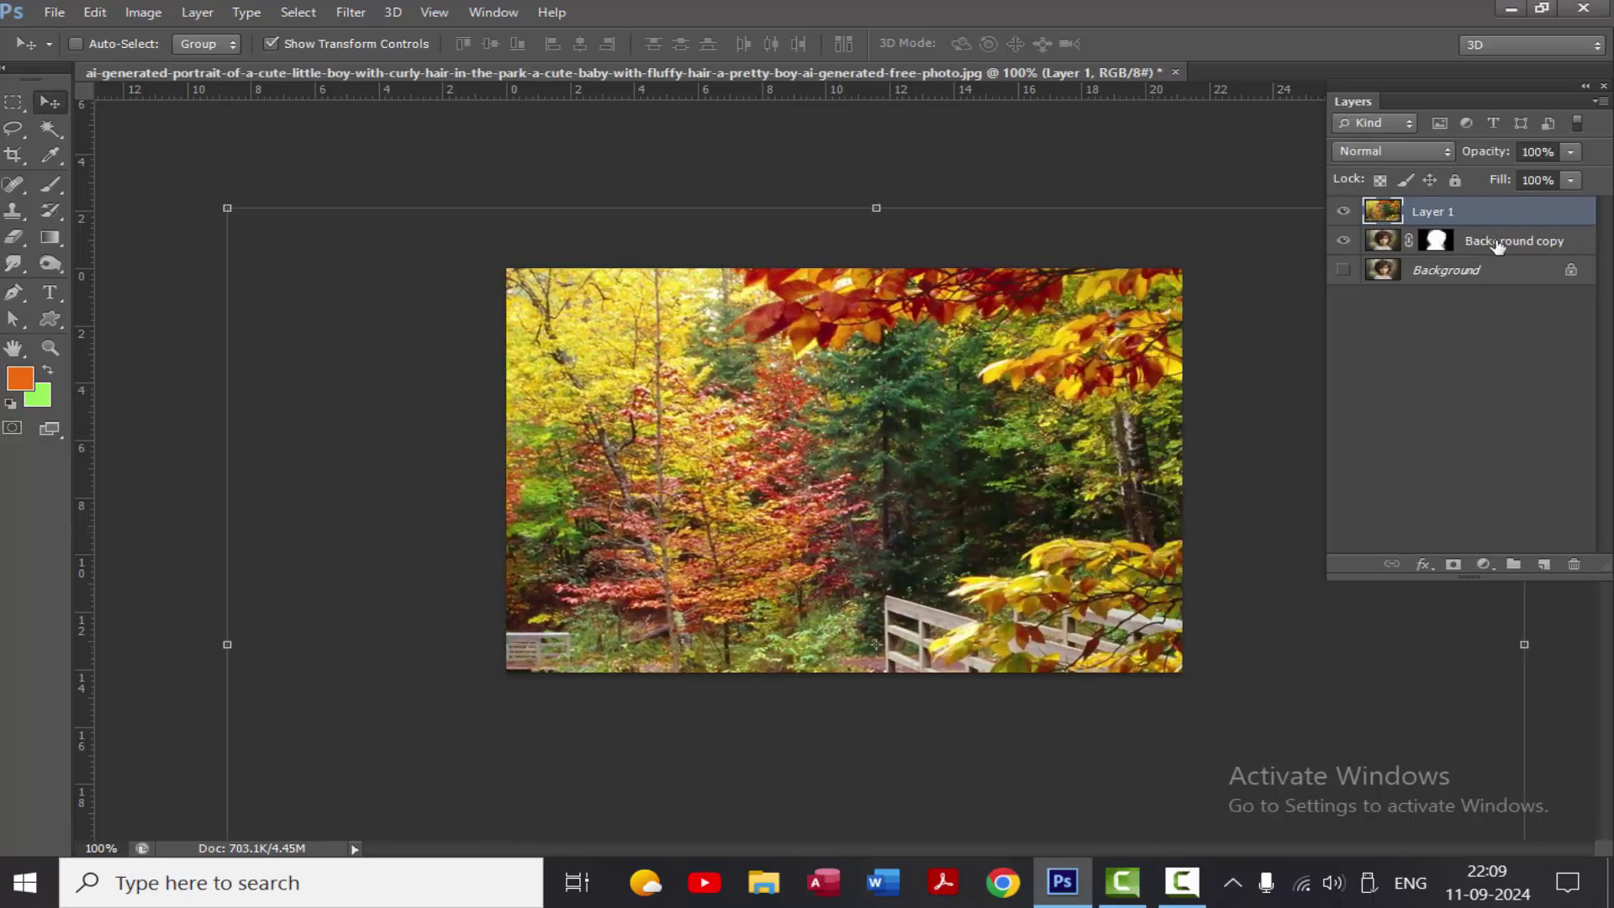
{"action": "left_click_drag", "start_coordinate": [1498, 243], "coordinate": [1482, 208]}
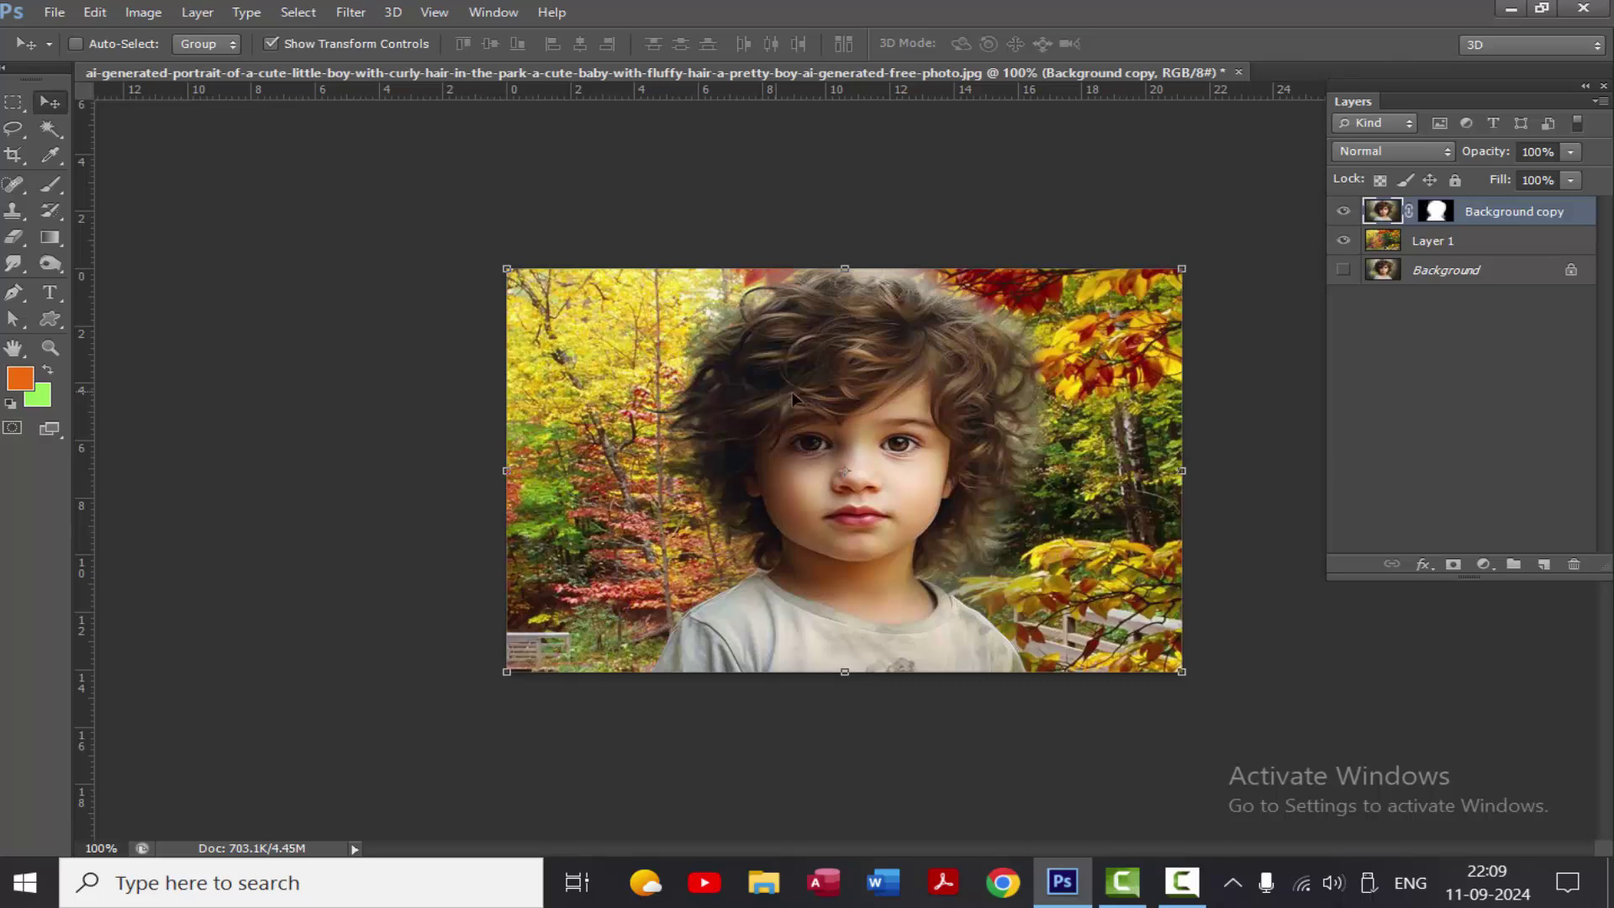
Move the child cutout to the left half of the canvas against the forest background.
{"action": "left_click_drag", "start_coordinate": [783, 392], "coordinate": [834, 393]}
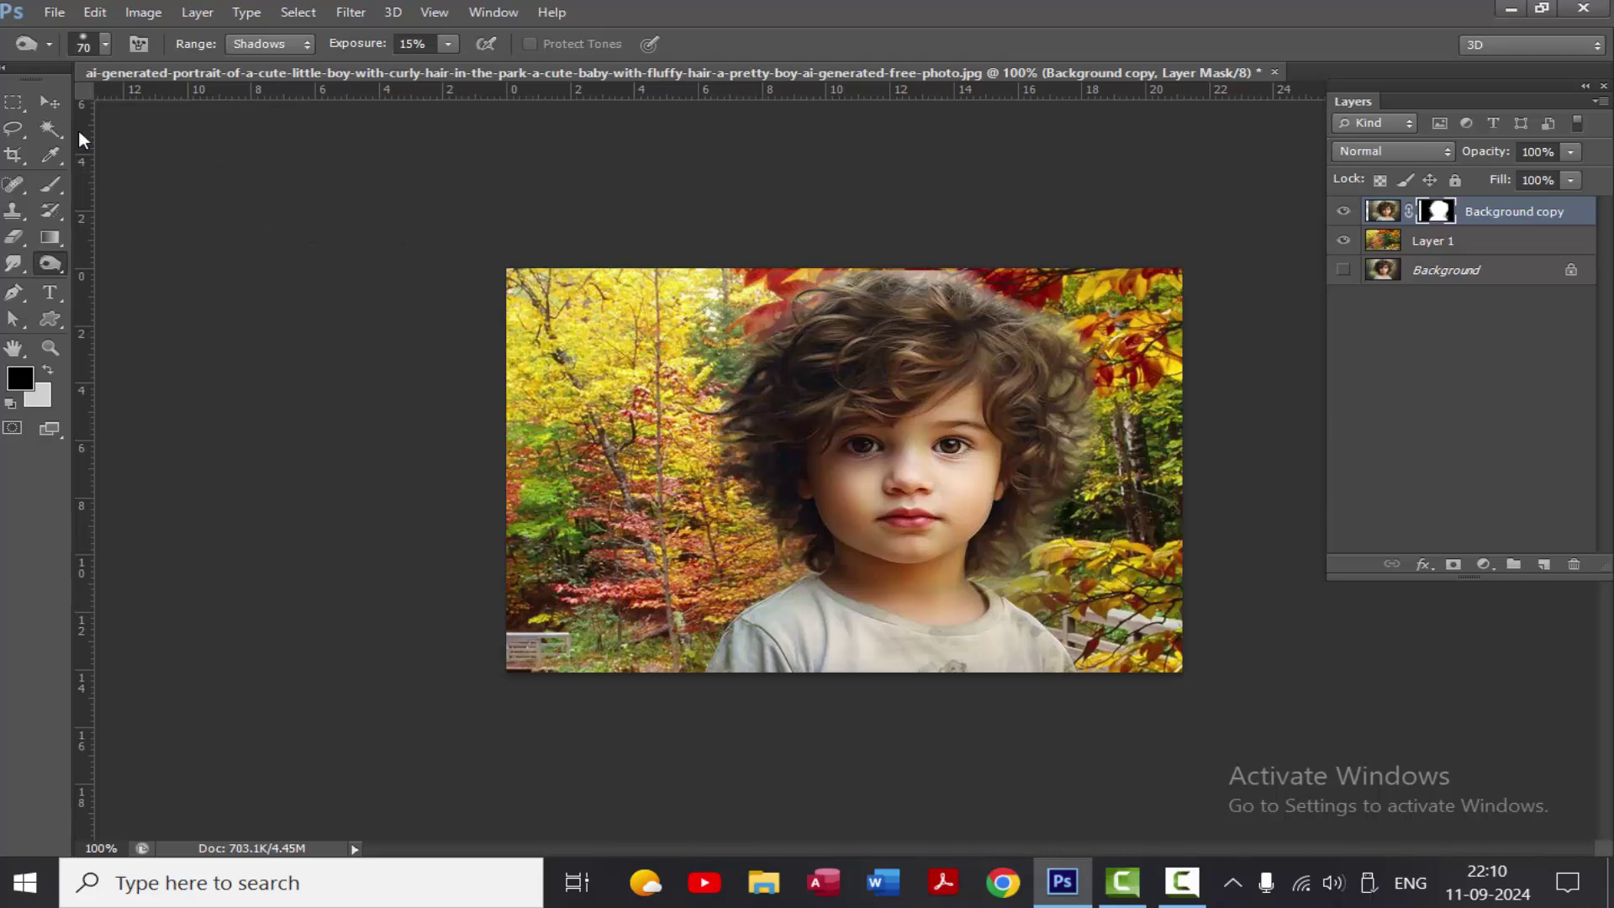
{"action": "left_click", "coordinate": [50, 101]}
{"action": "left_click_drag", "start_coordinate": [963, 413], "coordinate": [810, 395]}
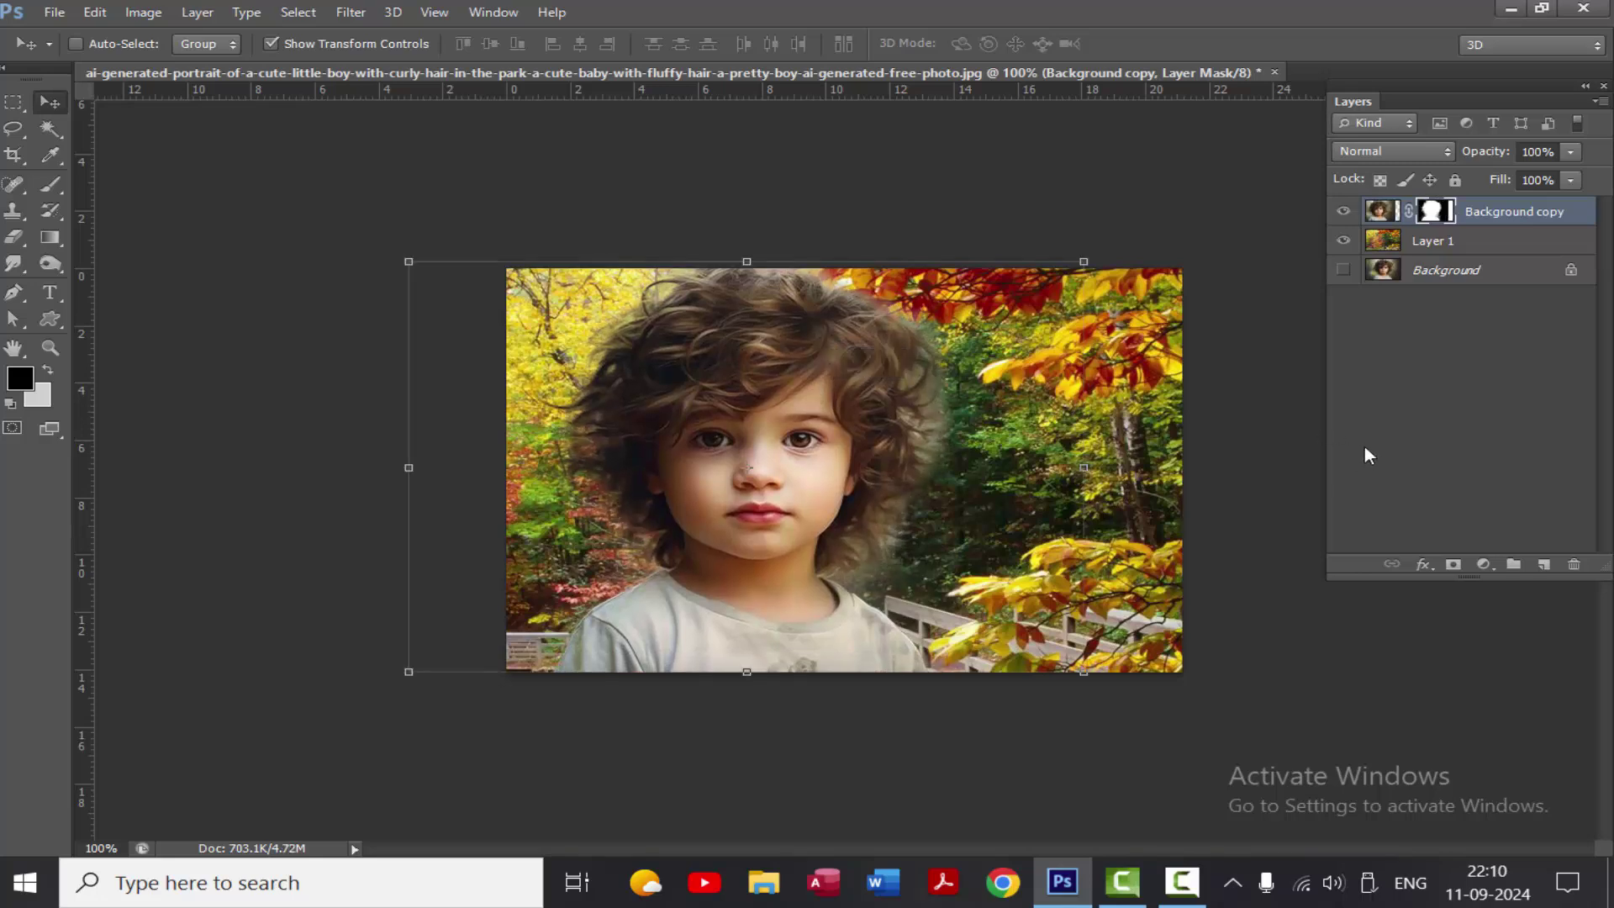